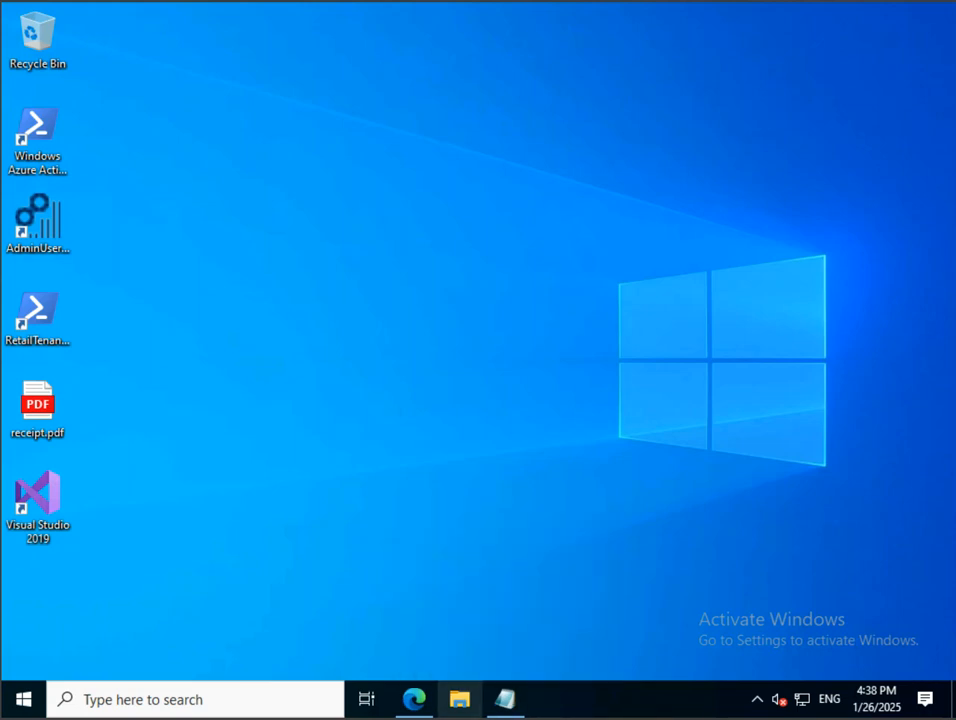
Switch to Finance and Operations in the browser and open the Batch jobs page under System administration inquiries.
mouse_move(414, 699)
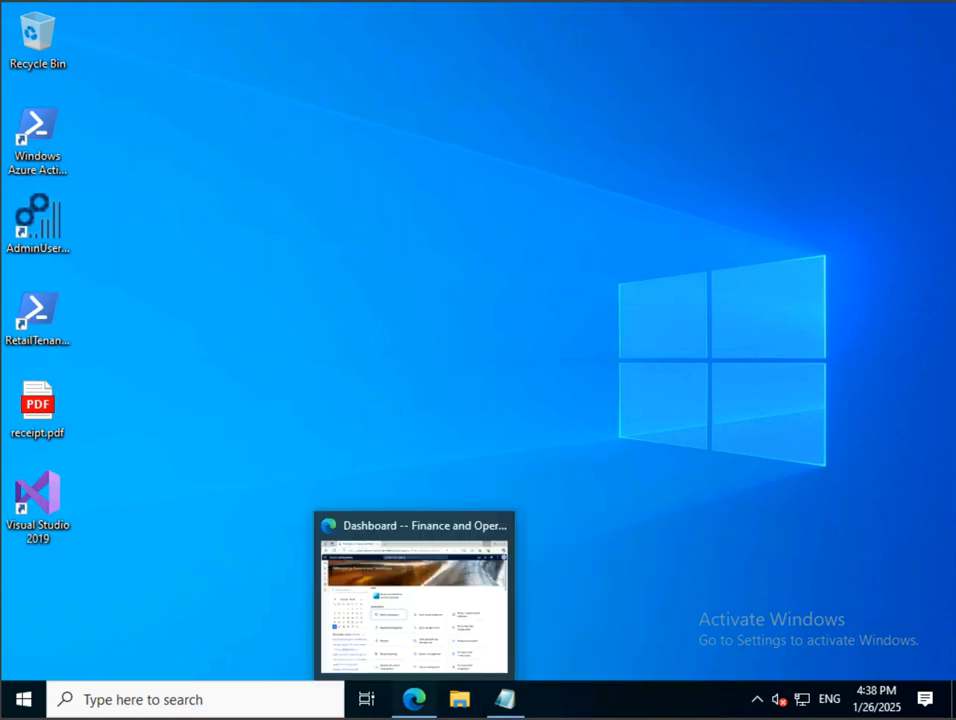
left_click(414, 699)
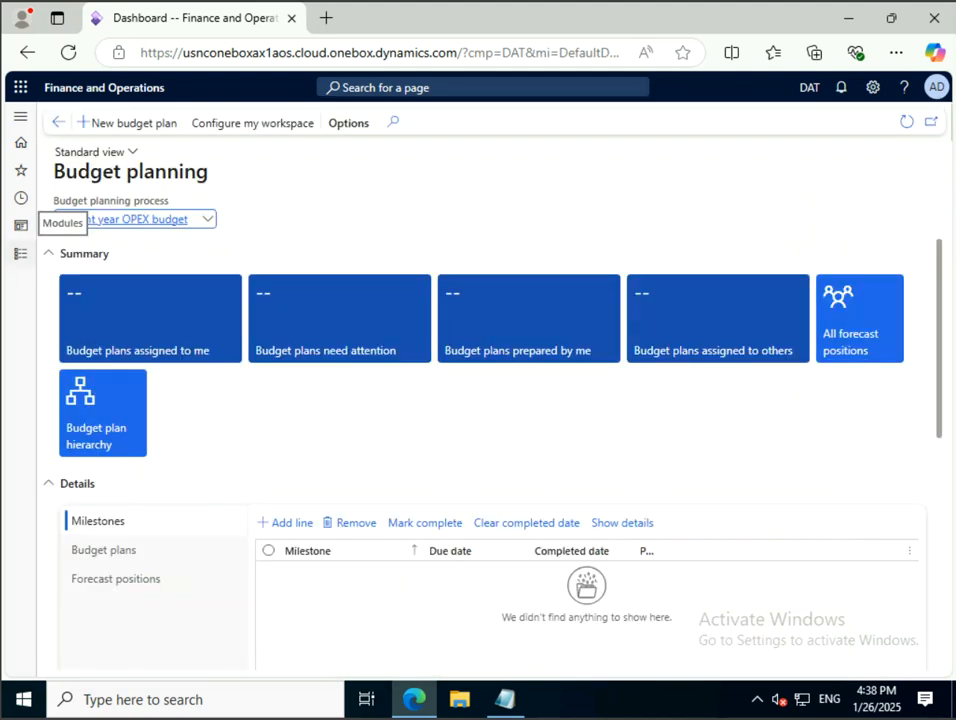
left_click(20, 253)
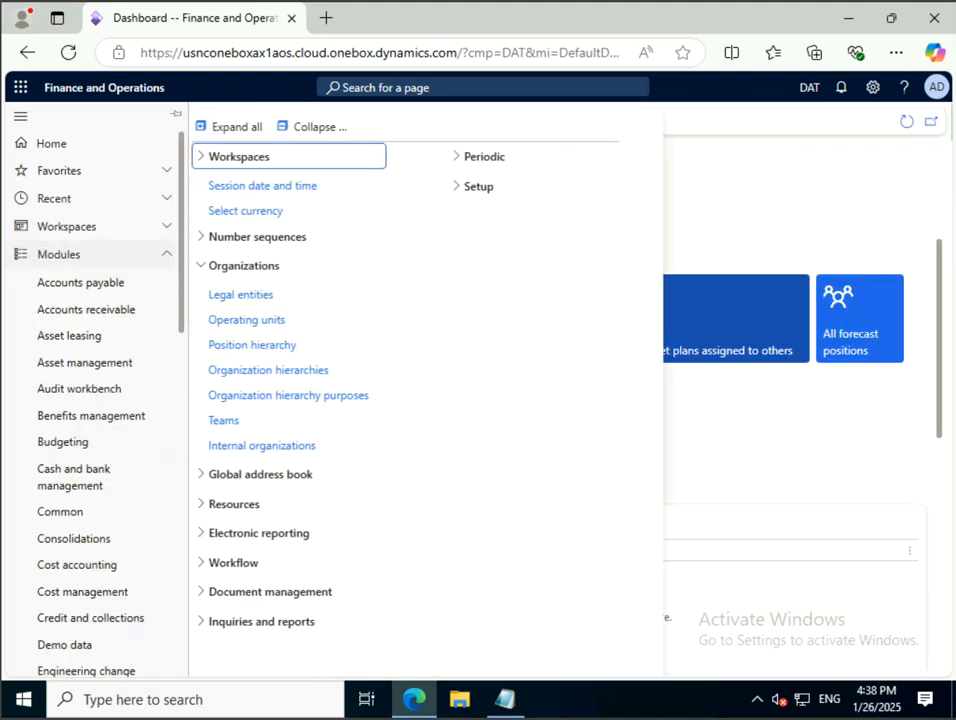
scroll(90, 405, "down", 3)
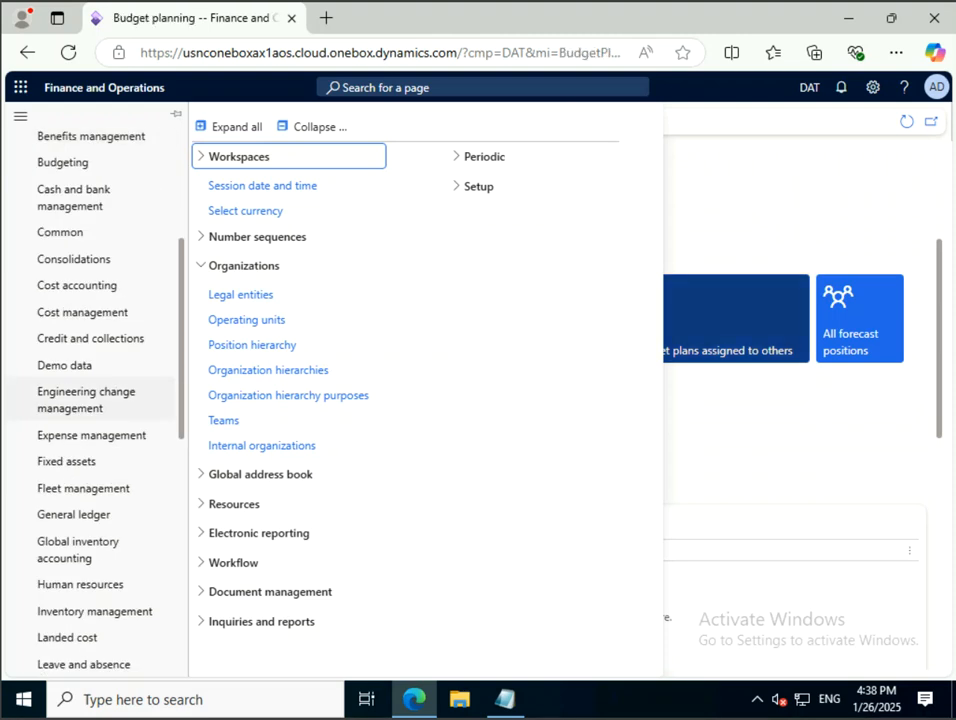
scroll(90, 400, "down", 6)
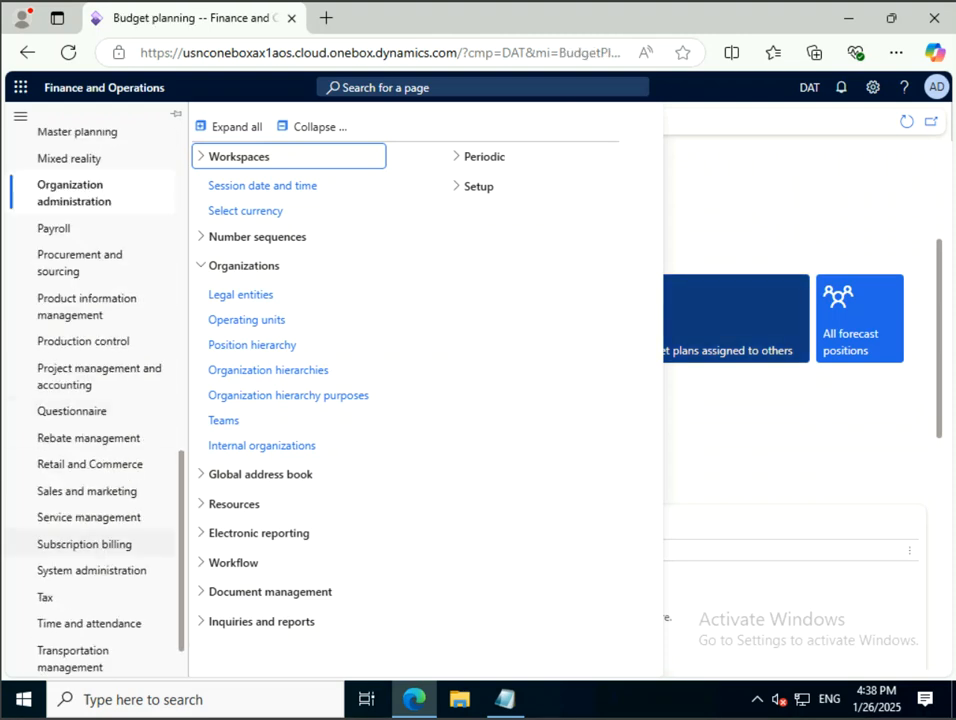
scroll(90, 543, "down", 1)
left_click(93, 515)
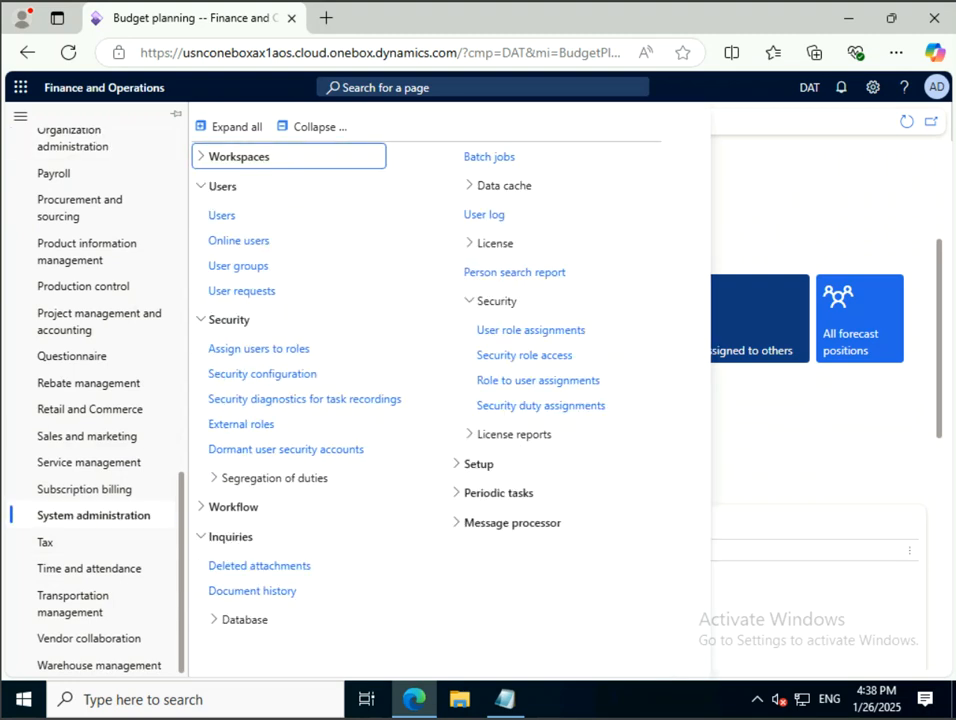
left_click(316, 126)
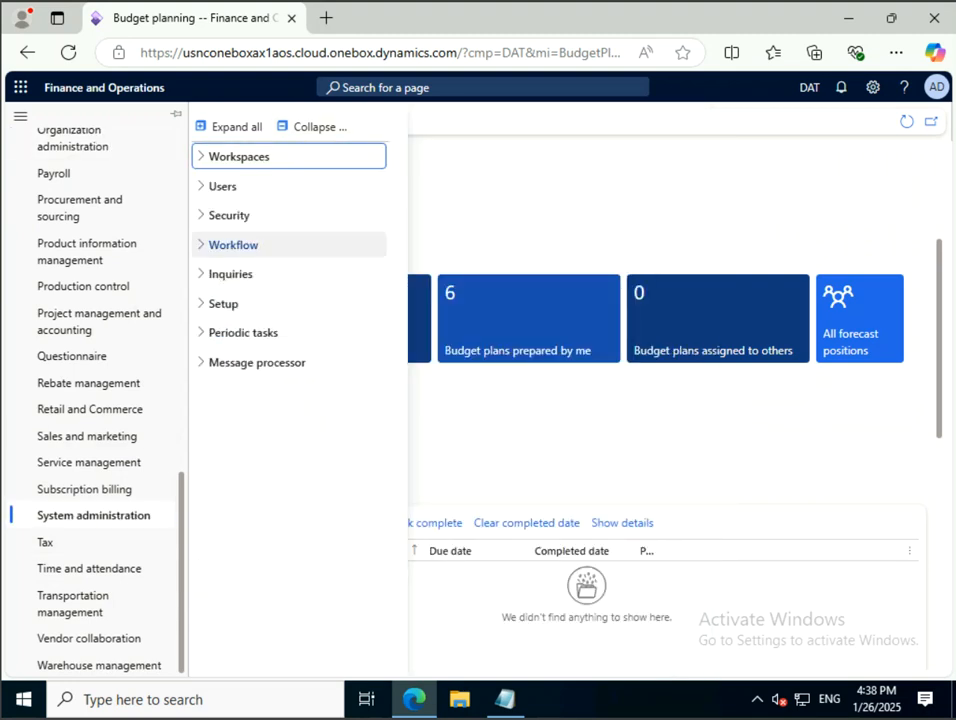
left_click(230, 273)
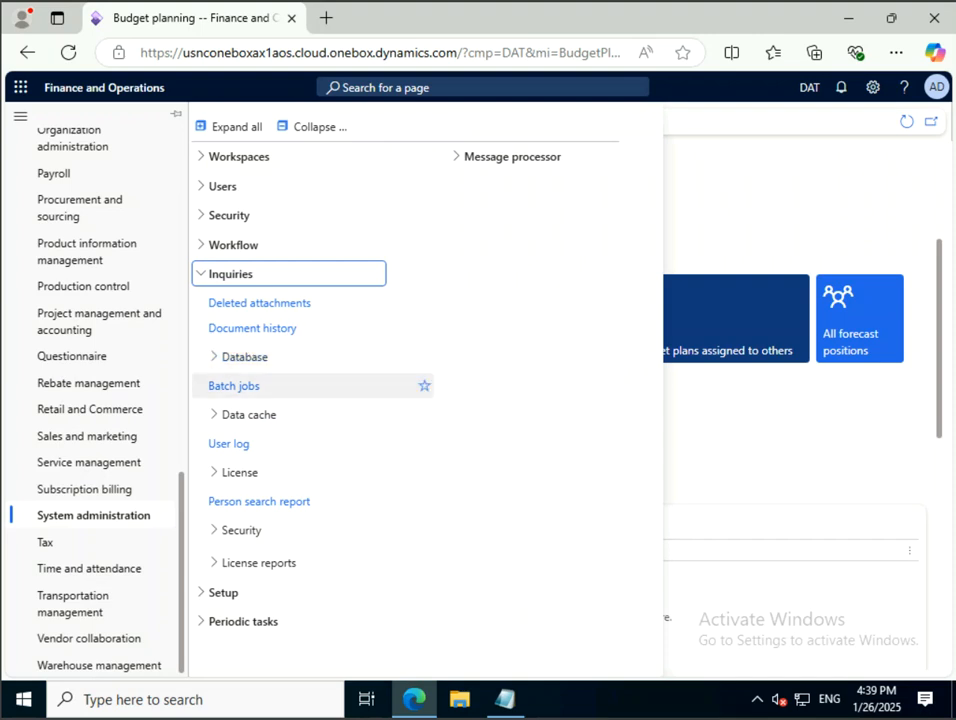
left_click(234, 386)
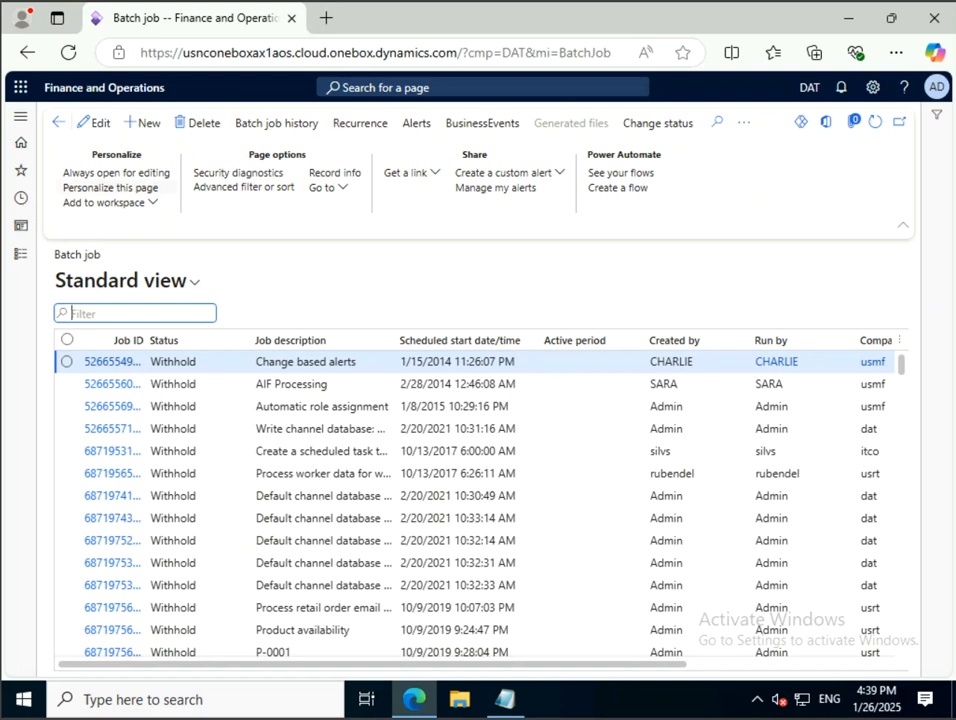
Create a new batch job with the job description "My Test Job 1".
left_click(140, 122)
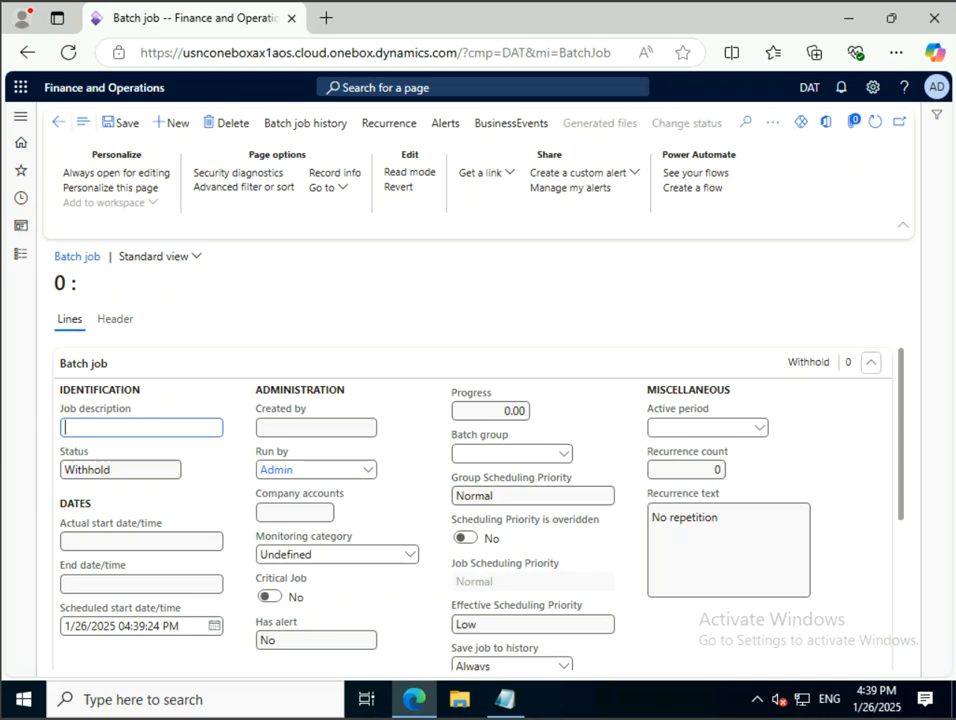
type("M")
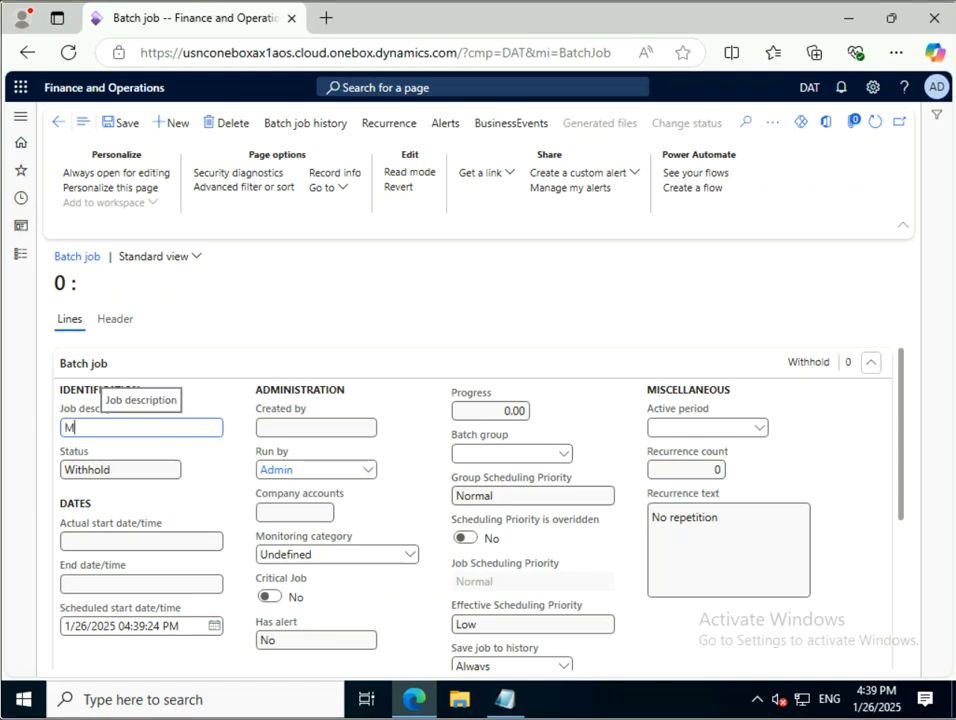
type("y Test Job 1")
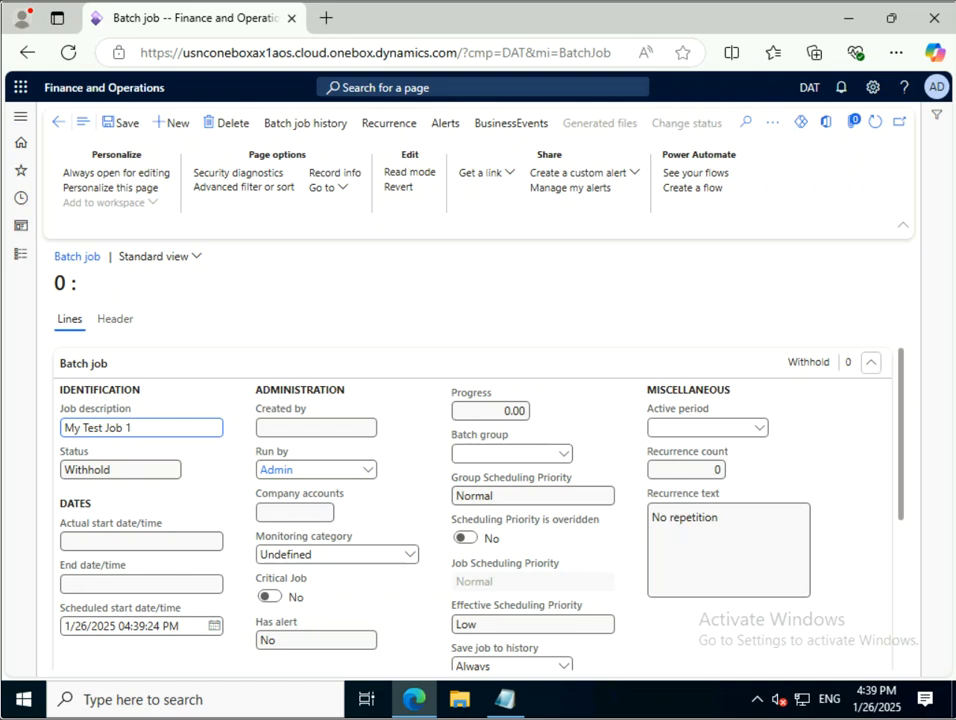
Set the batch job's scheduled start date to today, 1/26/2025, and save the job.
scroll(276, 469, "down", 2)
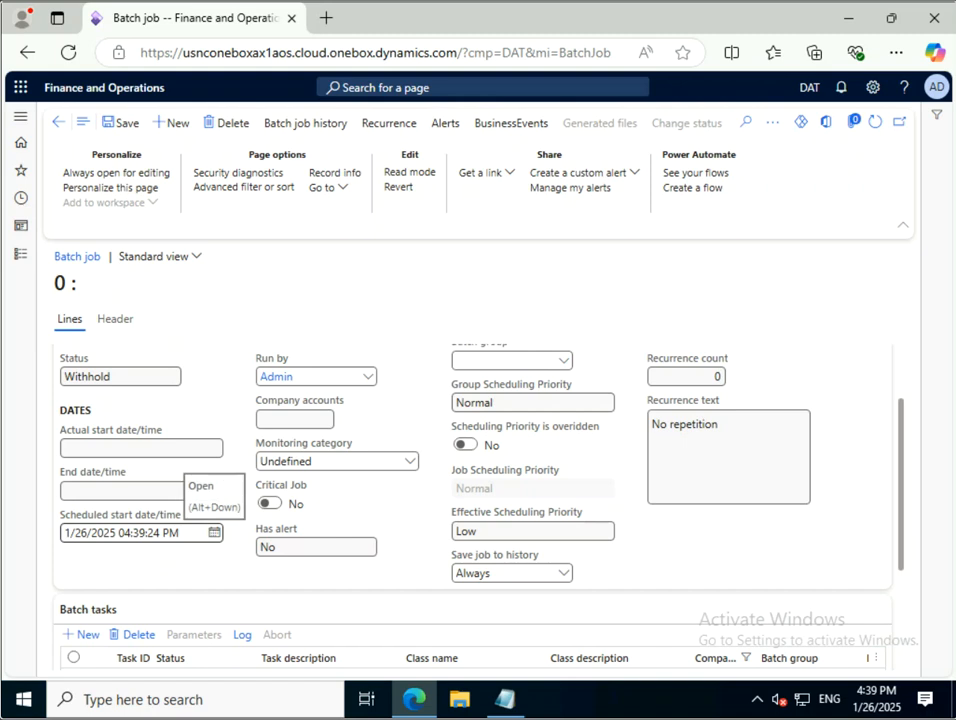
left_click(214, 532)
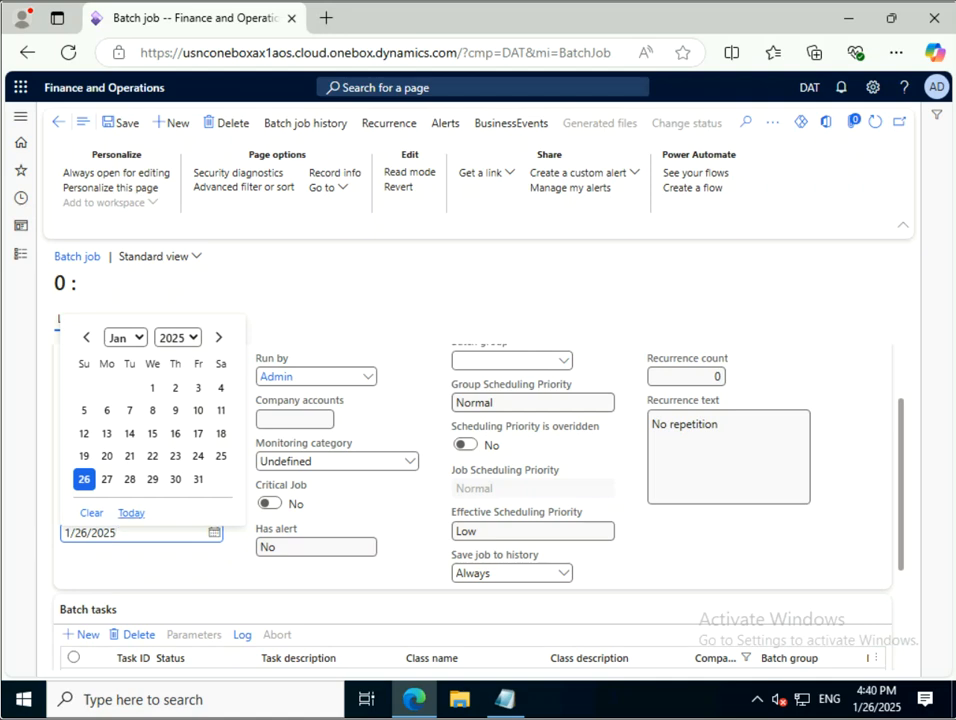
left_click(131, 512)
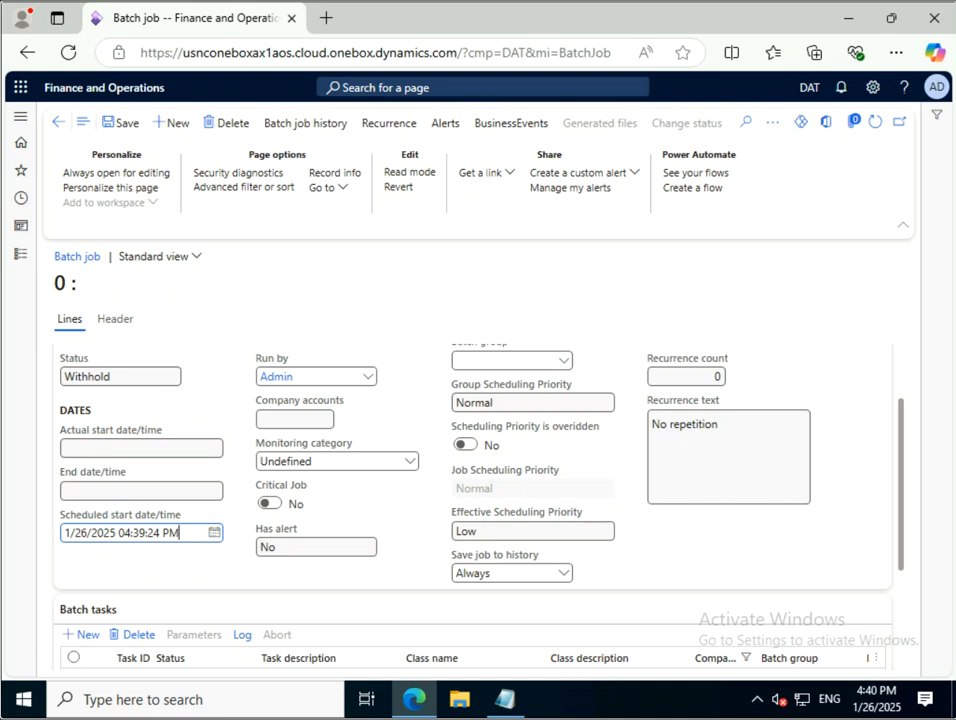
scroll(472, 470, "up", 2)
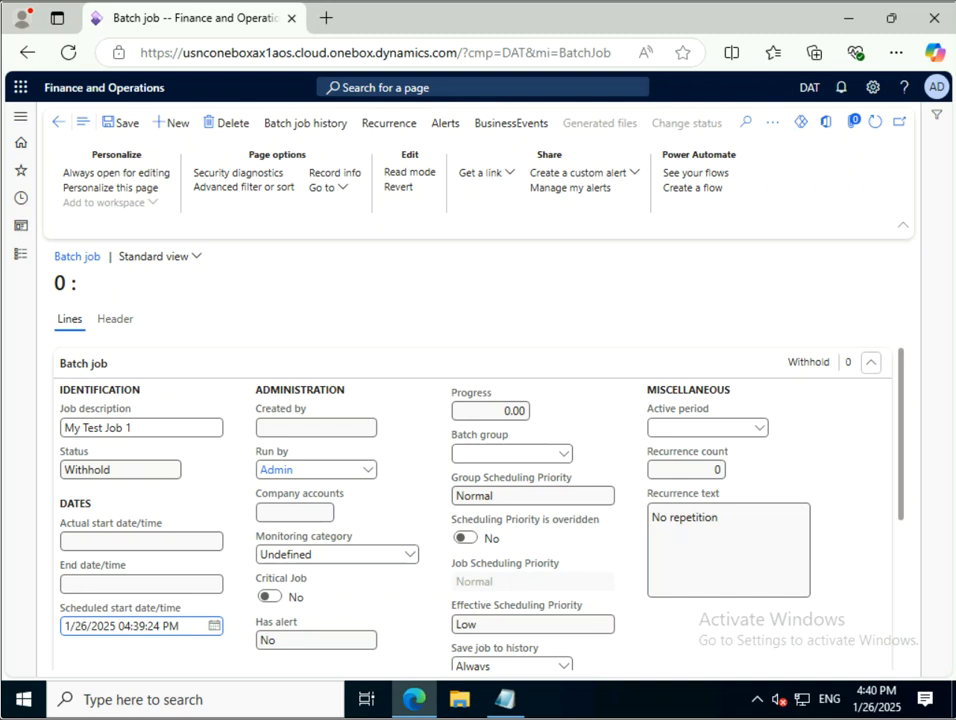
left_click(120, 122)
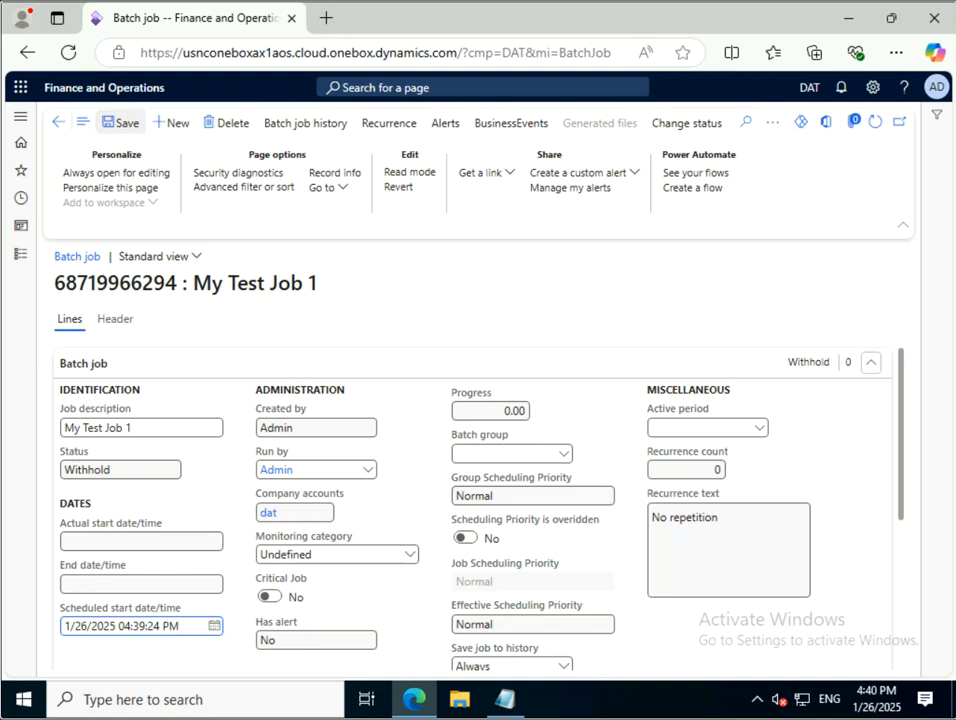
Switch to the Notepad task list and place the cursor on the empty line below "7. Create a Batch Job".
mouse_move(504, 699)
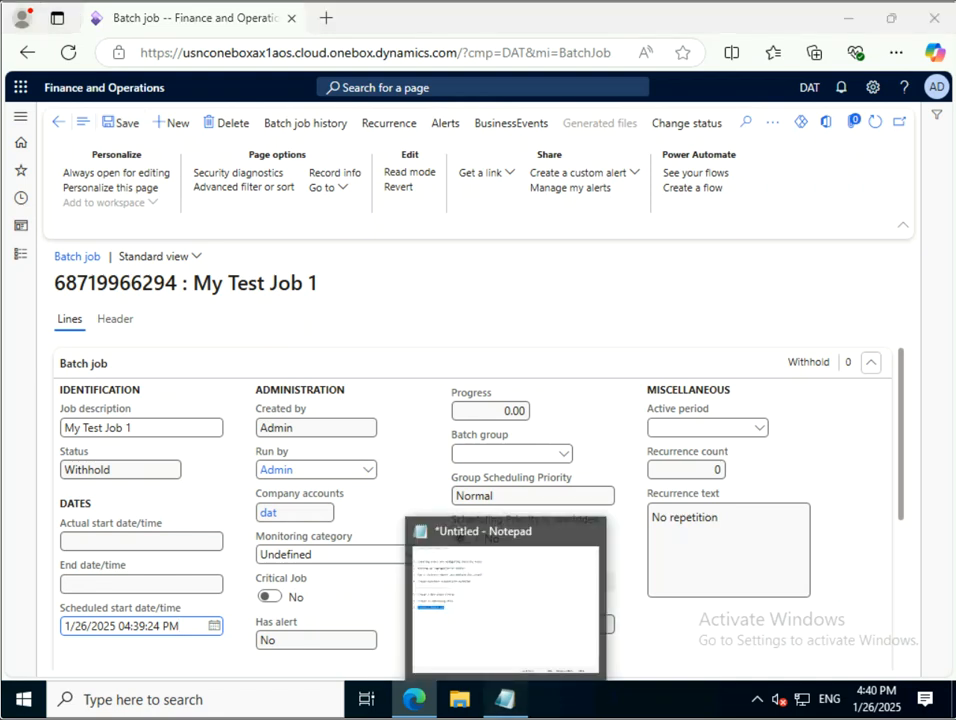
left_click(504, 699)
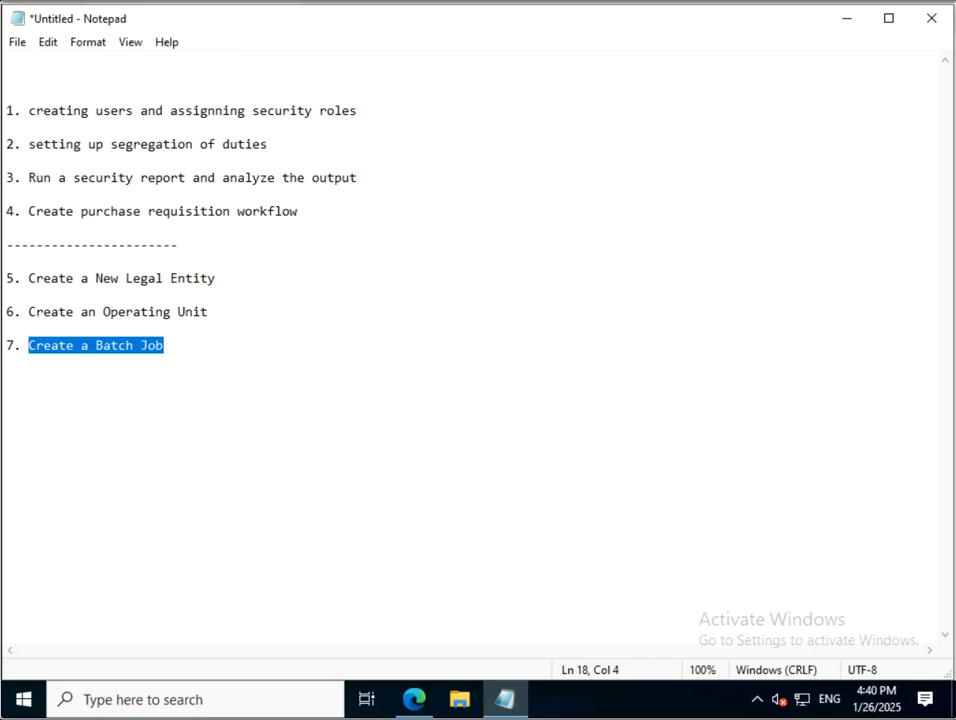
left_click(8, 379)
type("-")
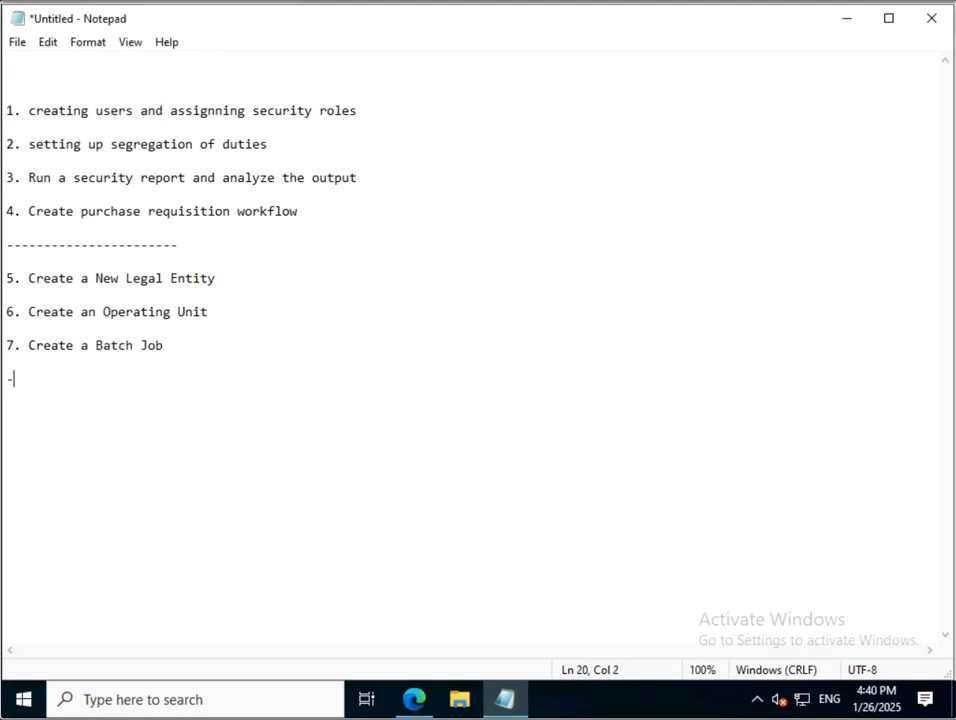
type("-----------------")
key("Return")
key("Return")
key("BackSpace")
key("BackSpace")
key("BackSpace")
key("BackSpace")
key("BackSpace")
key("BackSpace")
key("BackSpace")
key("BackSpace")
key("BackSpace")
key("BackSpace")
key("BackSpace")
key("BackSpace")
key("BackSpace")
key("BackSpace")
key("BackSpace")
key("BackSpace")
key("BackSpace")
key("BackSpace")
key("BackSpace")
key("BackSpace")
key("BackSpace")
key("BackSpace")
key("BackSpace")
type("b")
key("Return")
key("Return")
Add the sub-items "a. Create the batch job" and "b. Create a recurrence" below item 7, separated by a blank line.
type("a.")
type("Create the batch job")
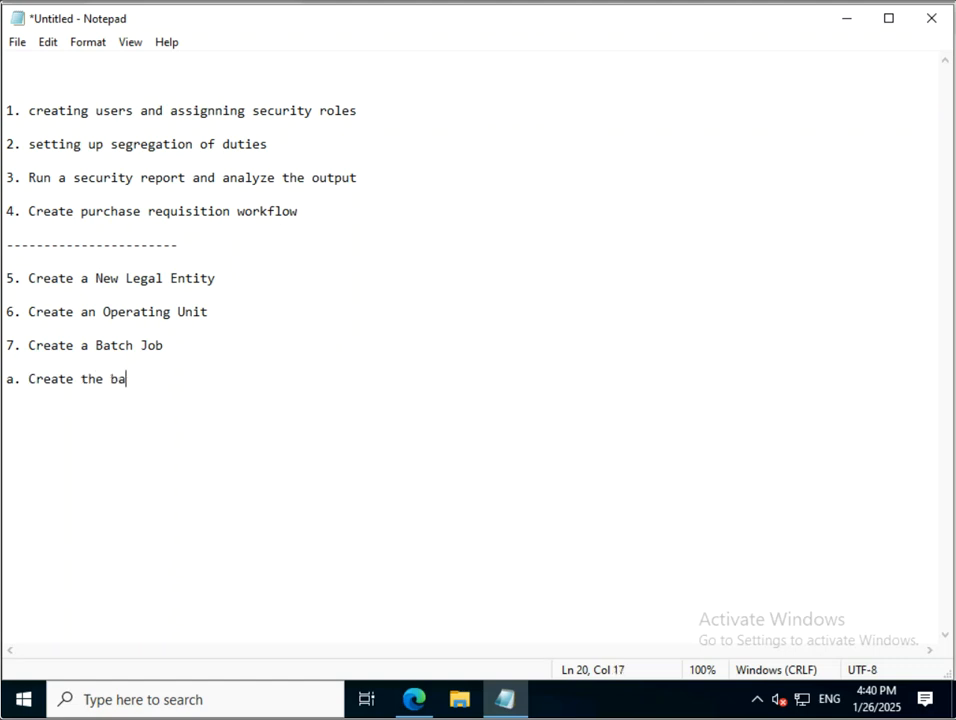
key("Return")
key("Return")
type("b. C")
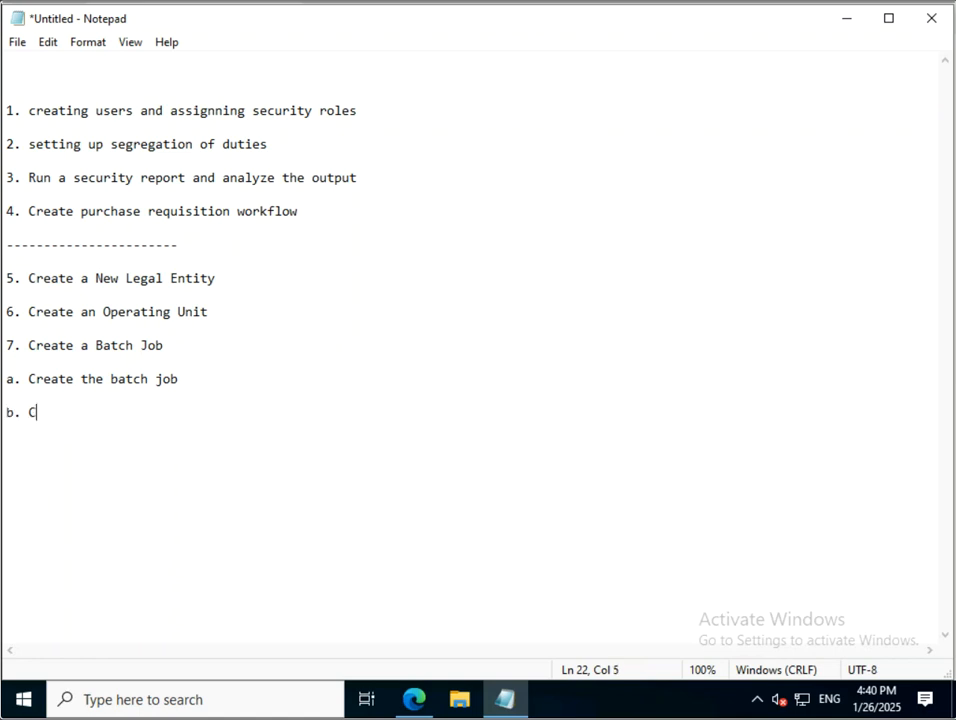
type("reate a recurrency")
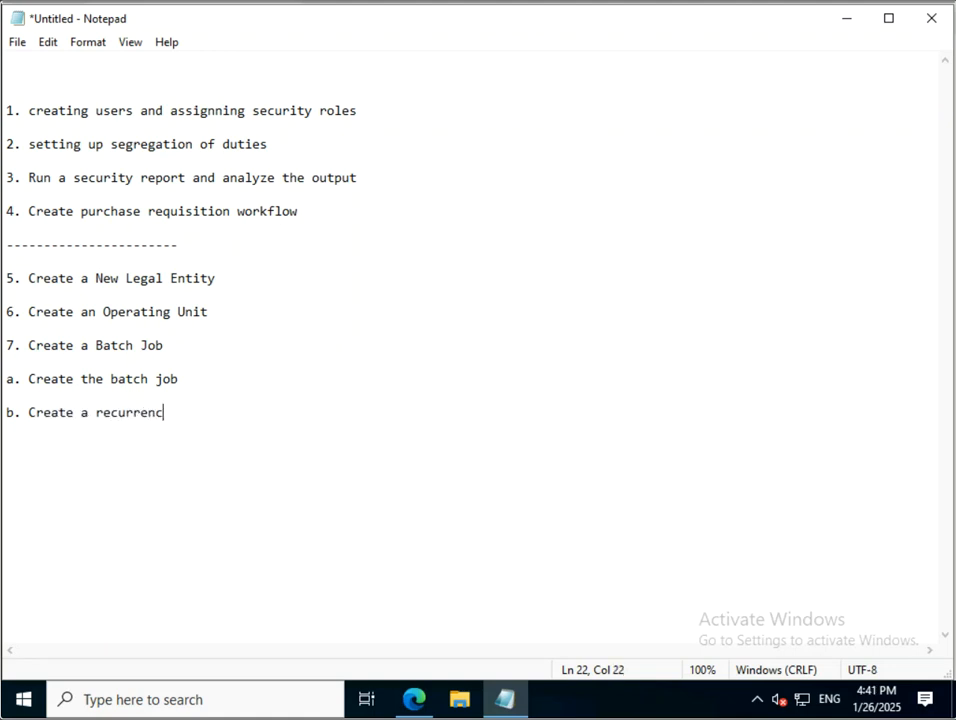
key("BackSpace")
type("e")
Continue the list with "c. Add alerts", "d. copy a batch job" and "e. Enable the batch job", leaving blank lines between them.
key("Return")
key("Return")
type("c. Add alerts")
key("Return")
key("Return")
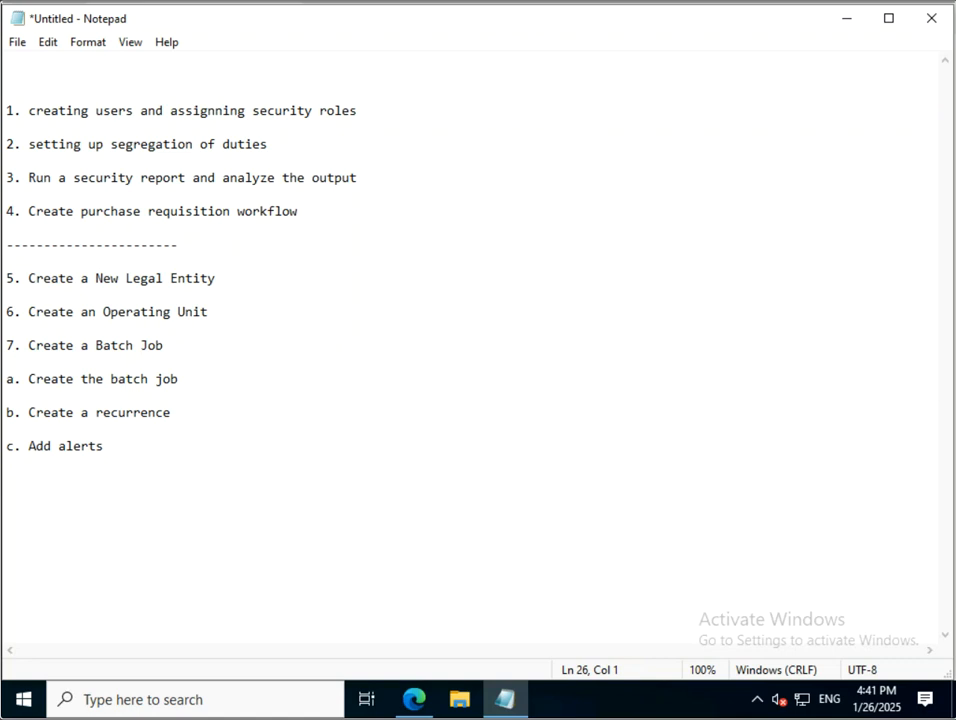
type("d. copy a batch job")
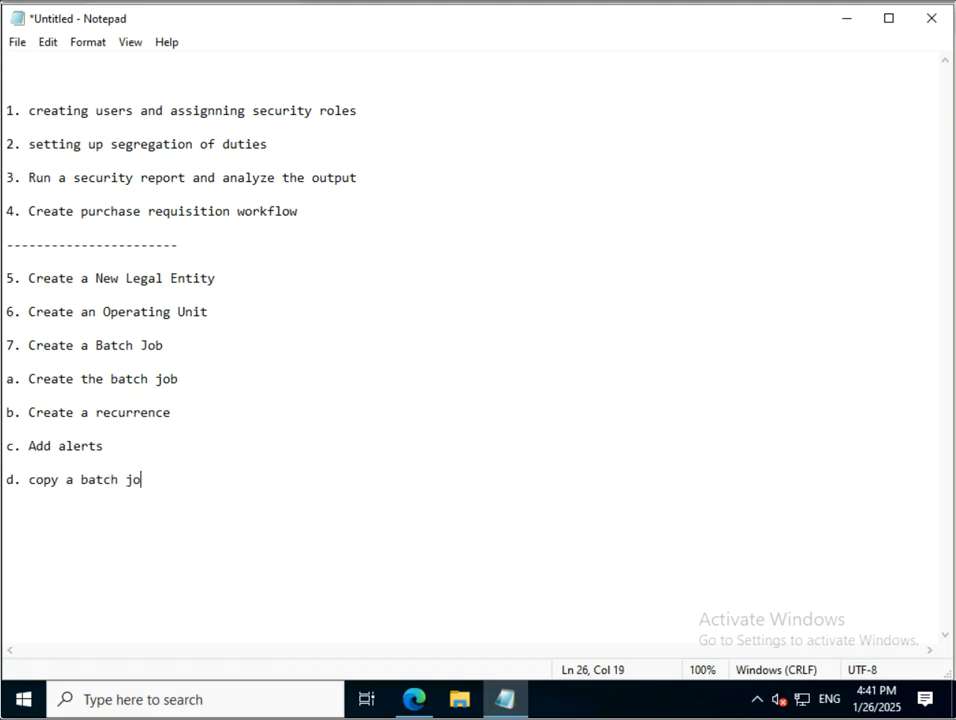
key("Return")
key("Return")
type("e.")
type("Enable")
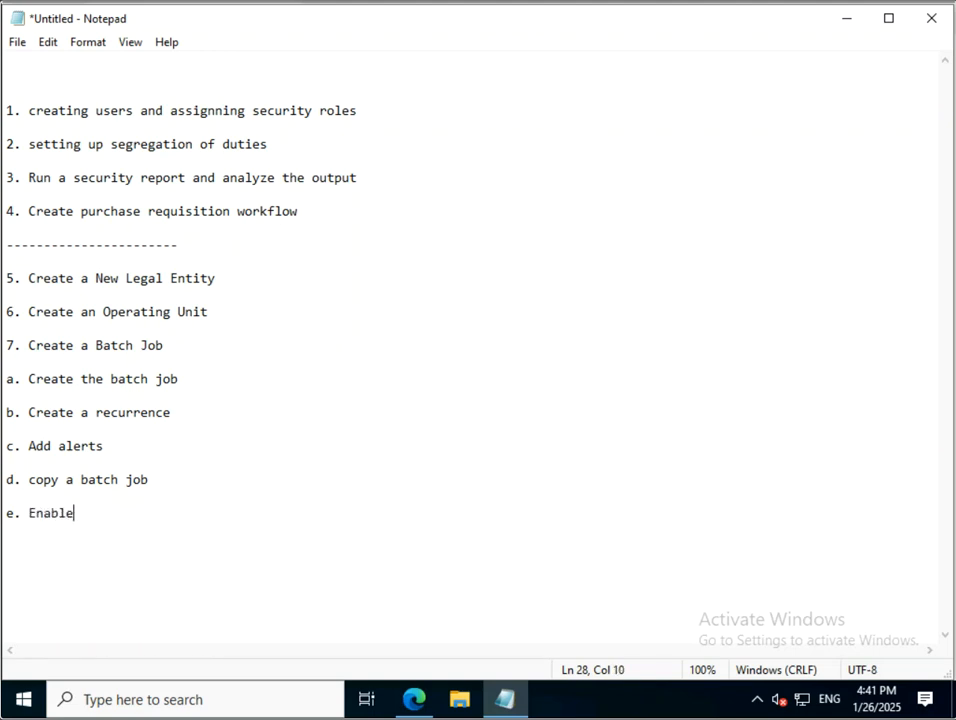
type(" the batch job")
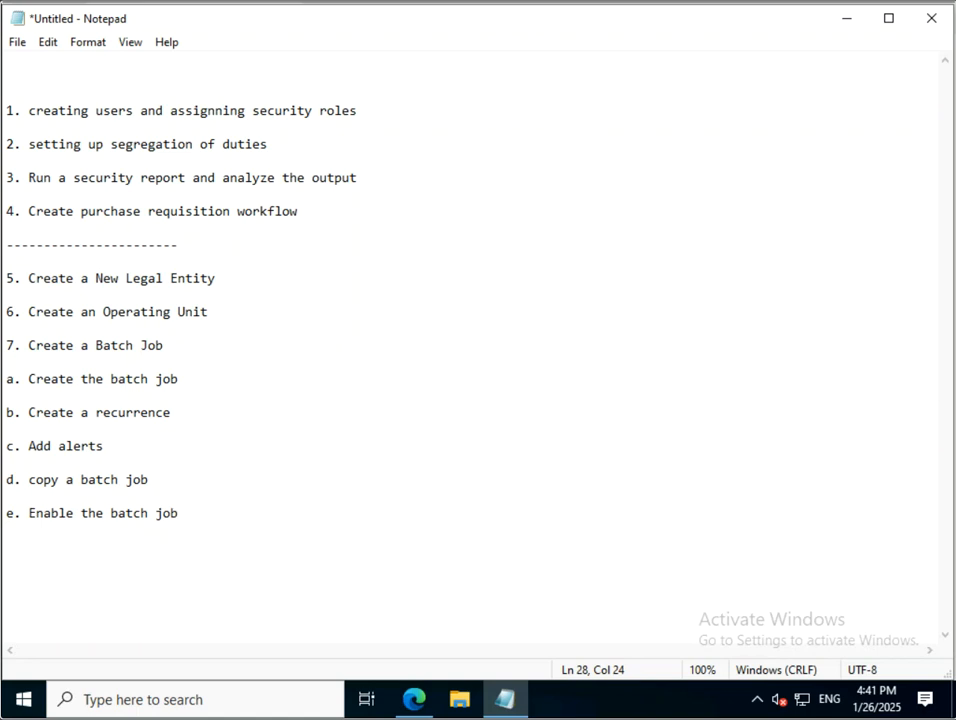
Add the sub-items "f. Assign active periods to batch jobs" and "g. Assign the batch manager role to a user".
key("Return")
key("Return")
type("f. Assign active p")
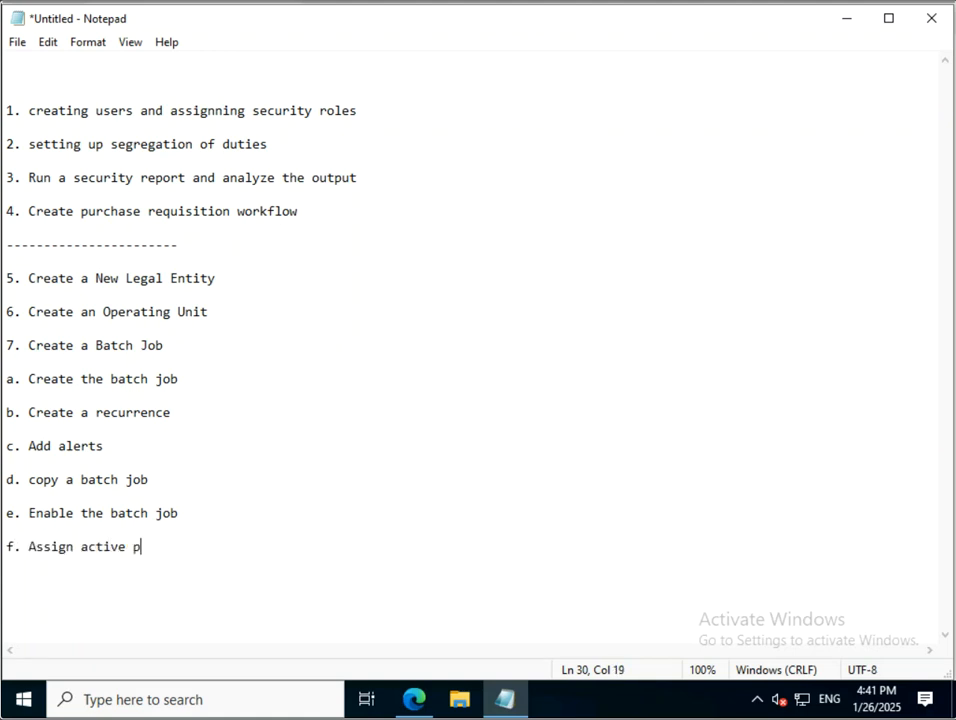
type("eriods to batch jobs")
key("Return")
key("Return")
type("g. Assign the batch manager role to a user")
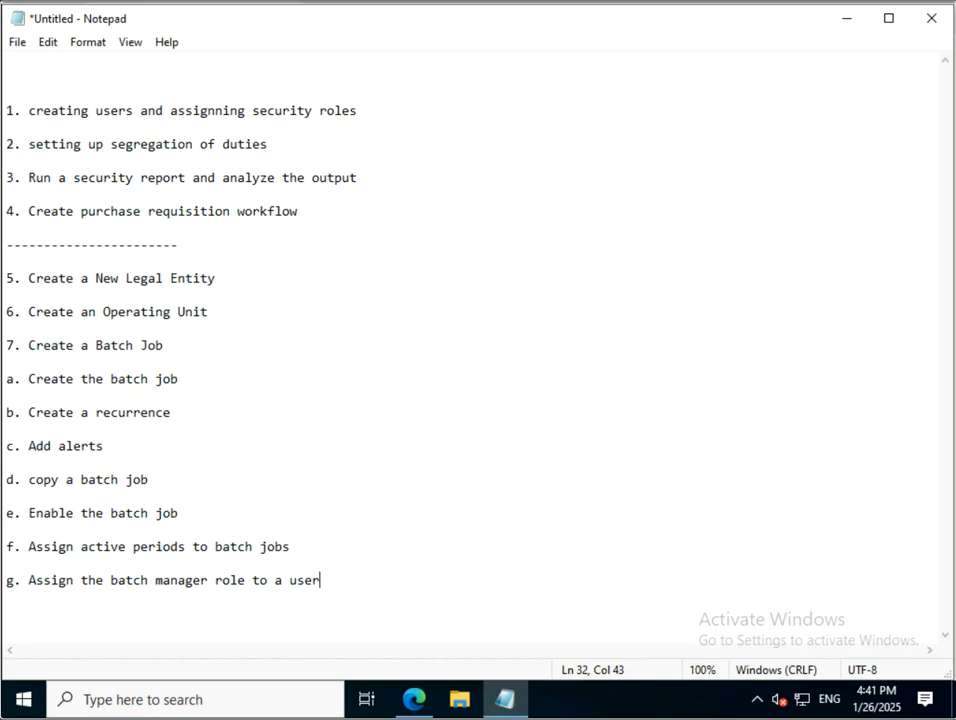
Insert a dashed separator line between items 6 and 7 and return to the batch job in the browser.
left_click(8, 328)
type("-----------------------")
left_click(74, 413)
left_click(506, 699)
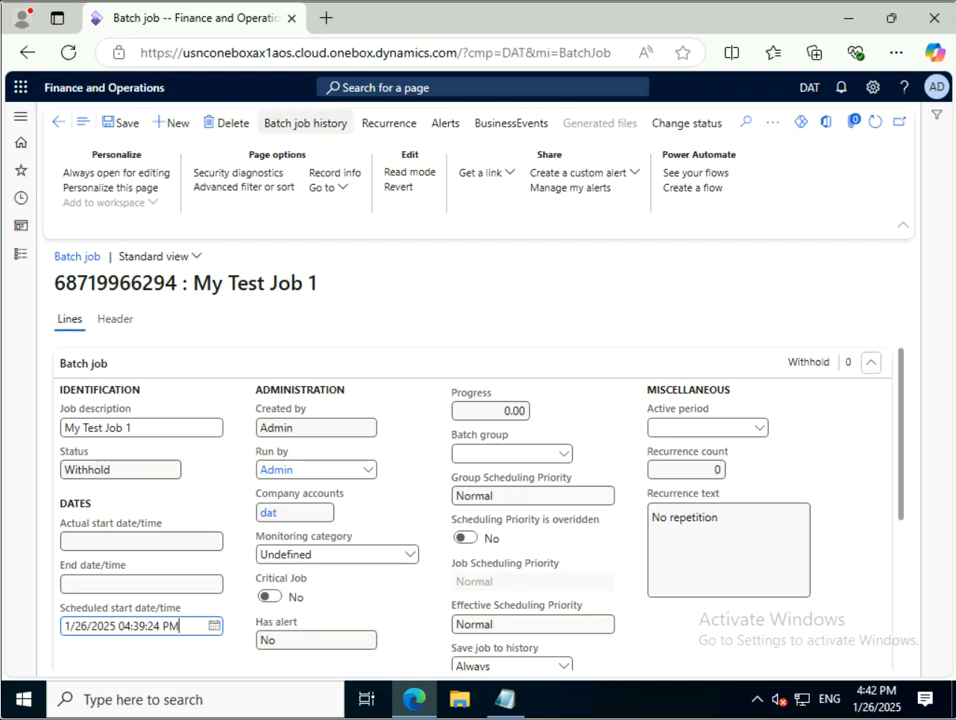
Define the batch job's recurrence as every 1 day with no end date.
left_click(389, 123)
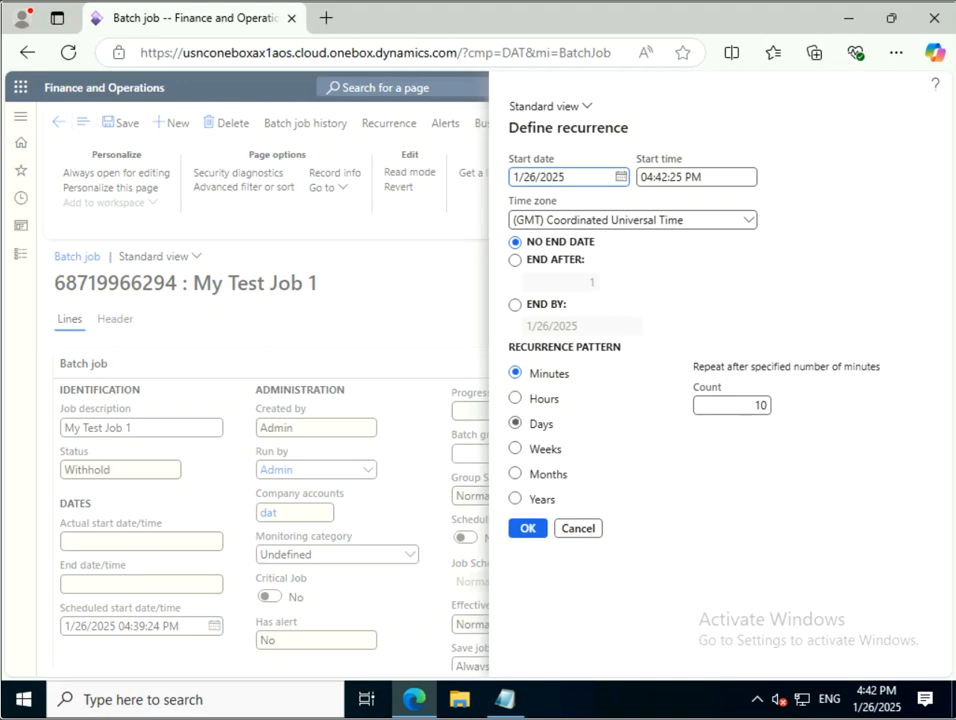
left_click(516, 423)
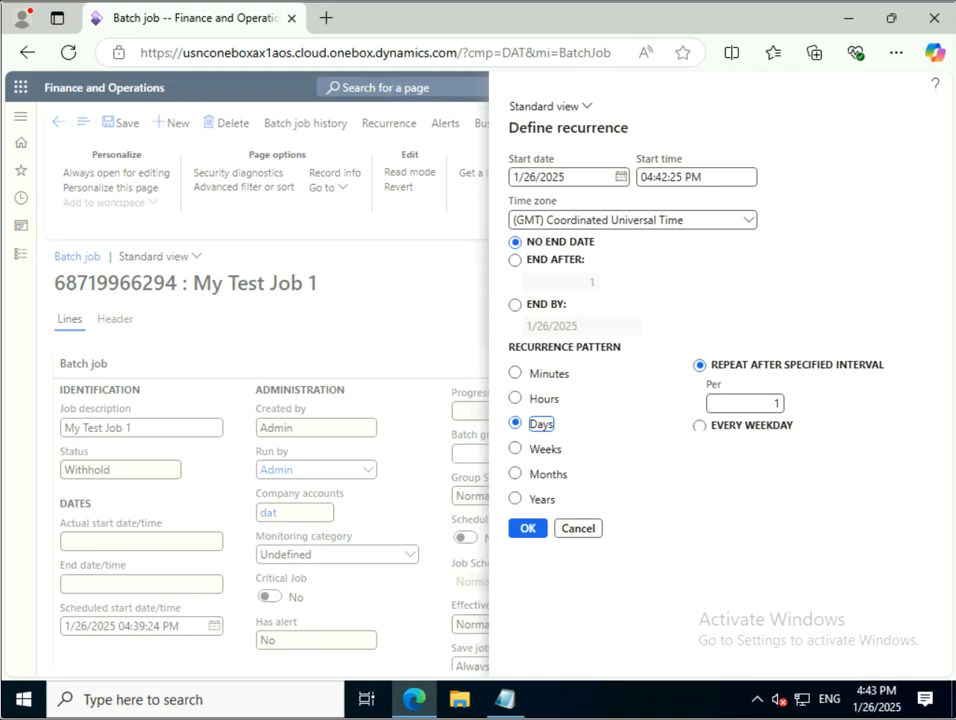
left_click(528, 528)
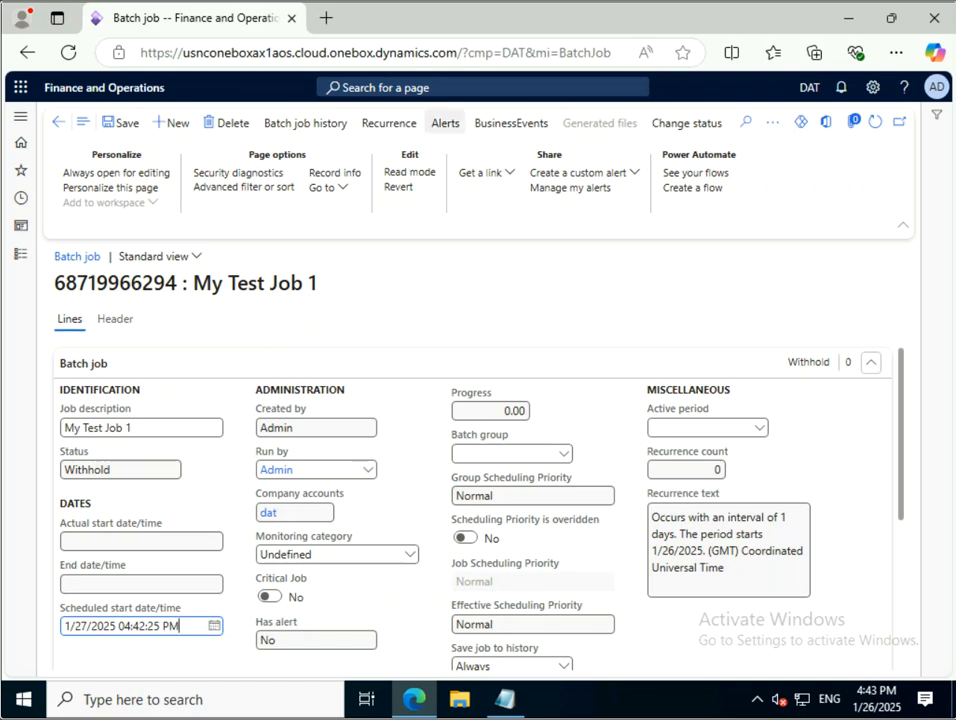
Enable the Error, Canceled and Show pop-ups alerts for My Test Job 1, leaving the Ended and Email alerts off.
left_click(445, 123)
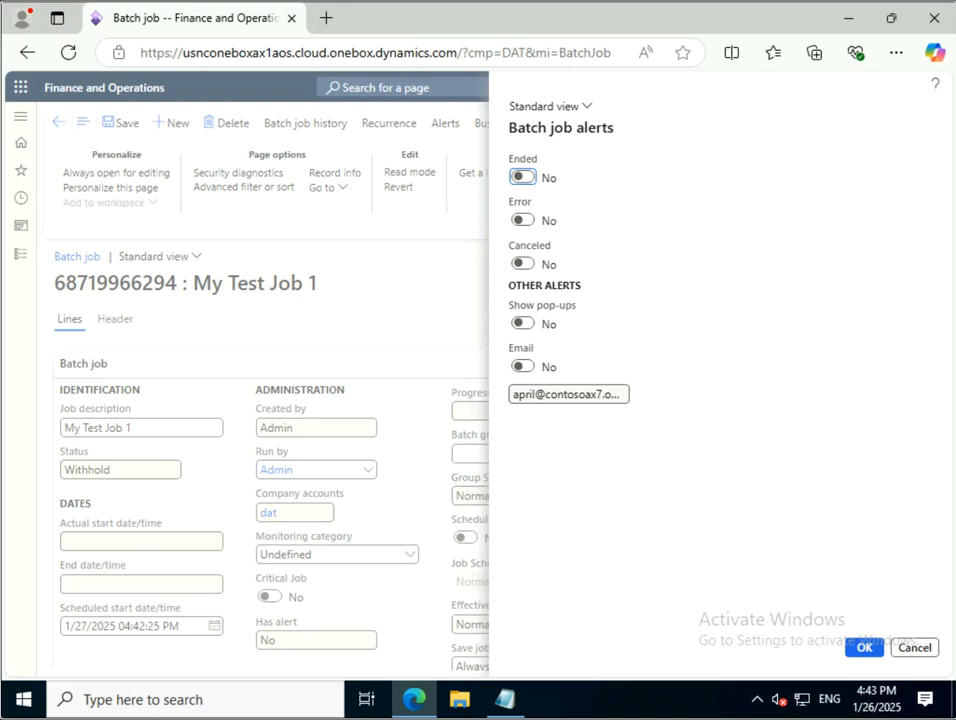
key("space")
left_click(522, 177)
left_click(522, 220)
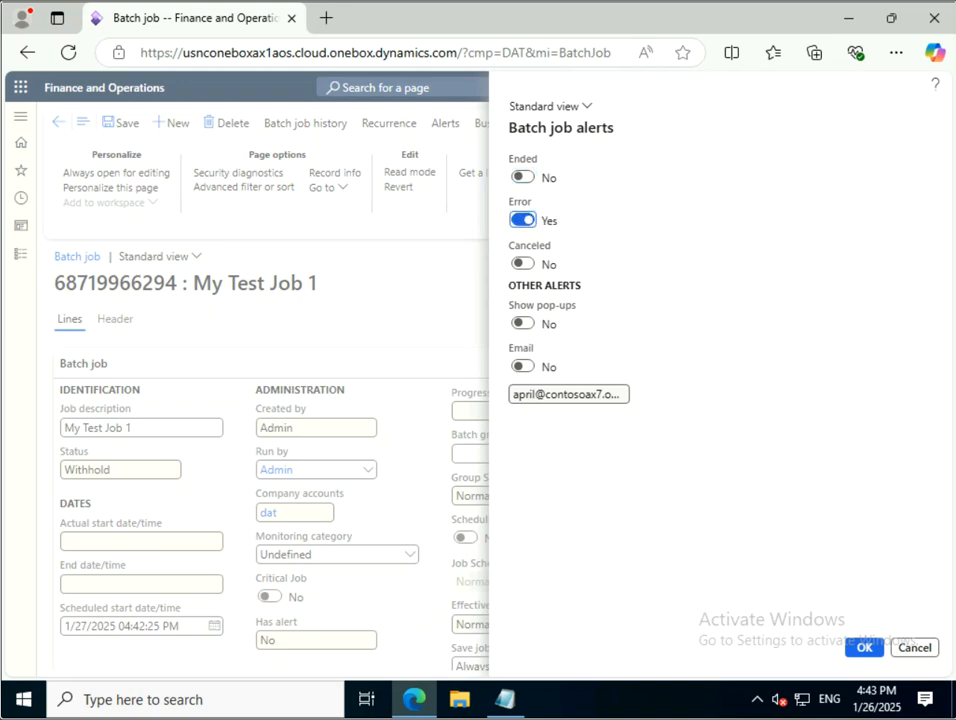
left_click(522, 264)
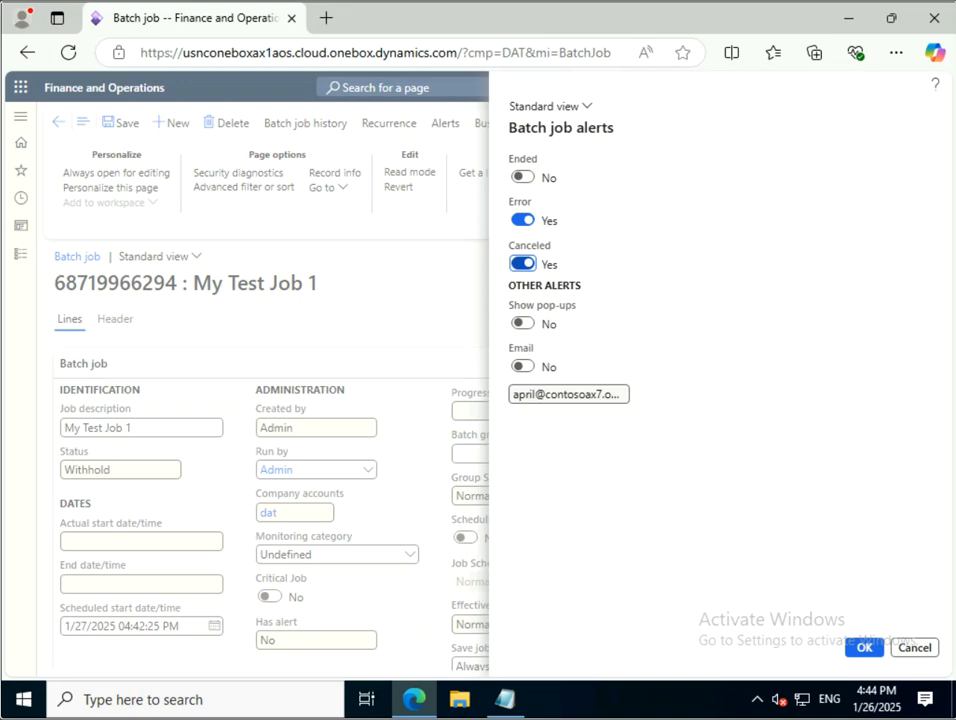
left_click(523, 323)
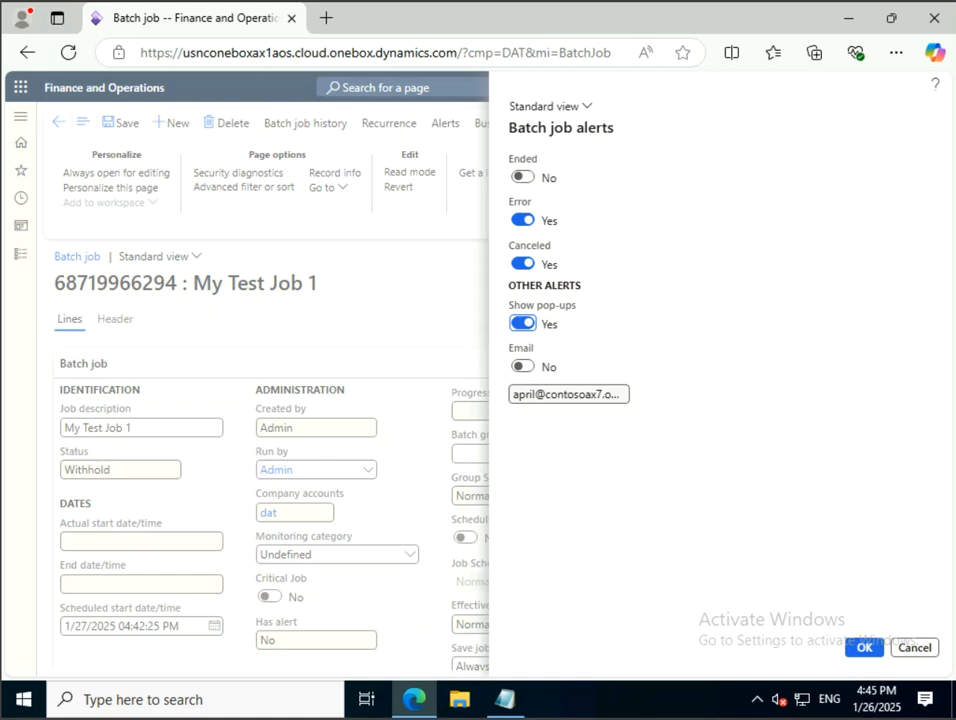
left_click(523, 366)
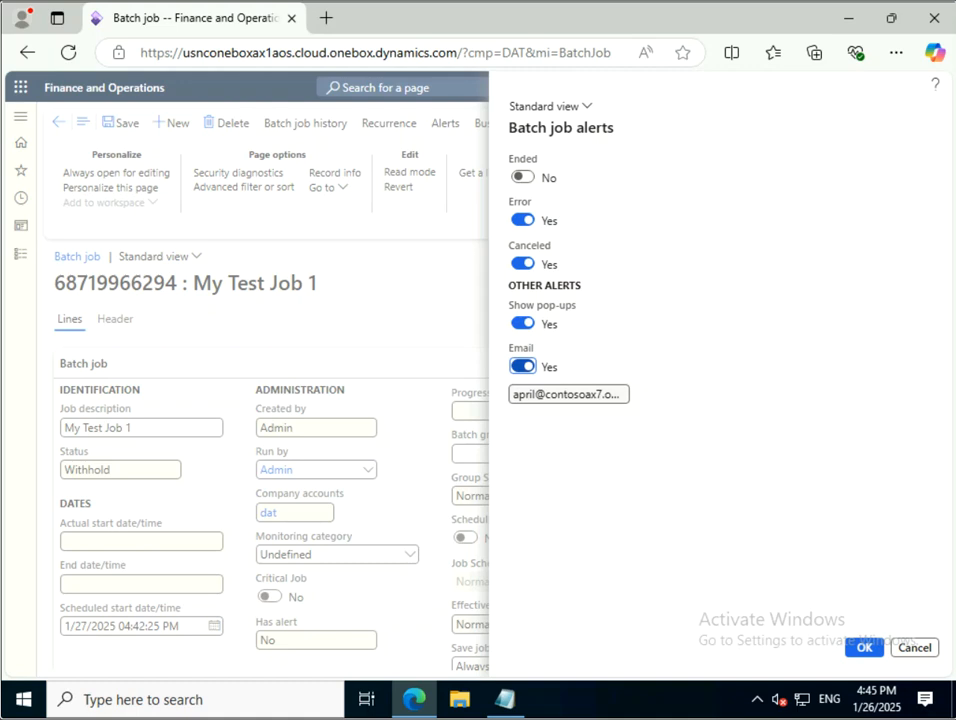
left_click(569, 394)
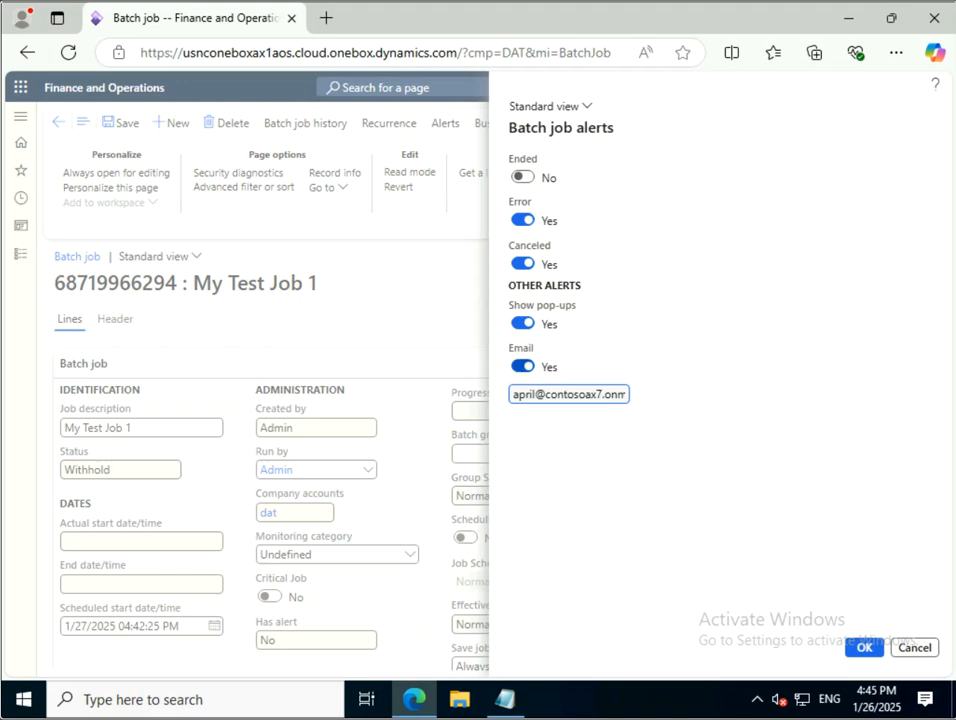
left_click(523, 366)
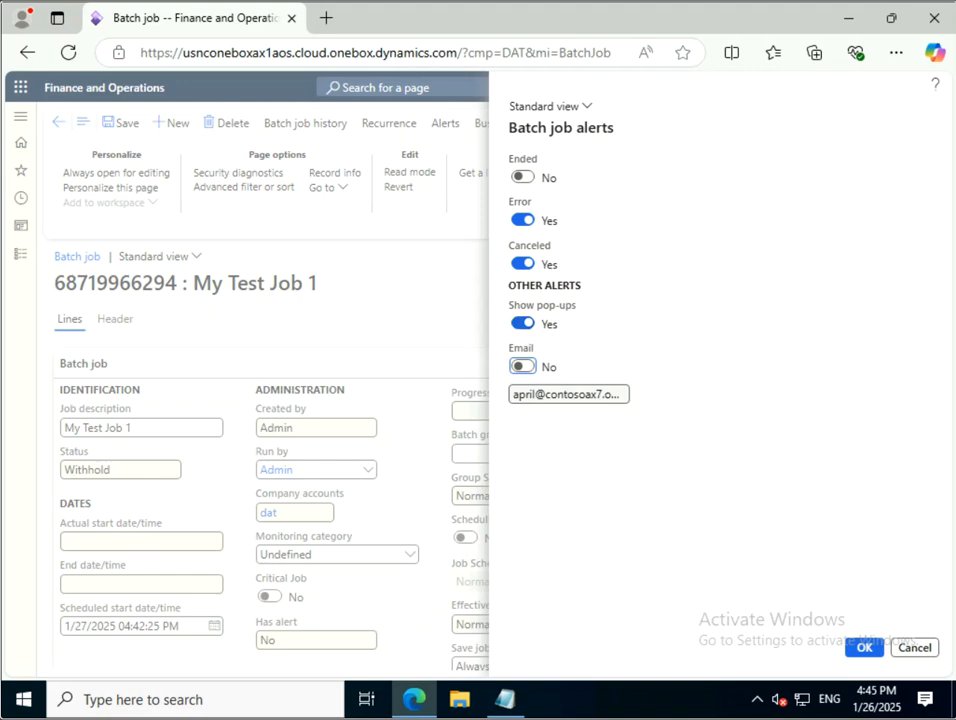
left_click(864, 648)
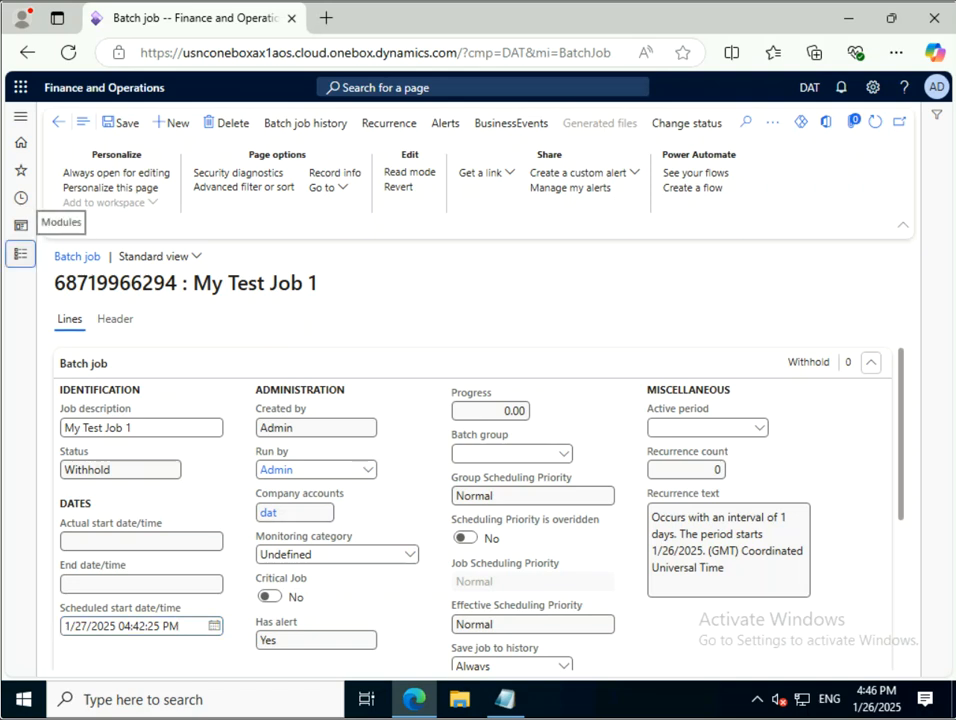
Open the Batch jobs inquiry of the System administration module.
left_click(20, 253)
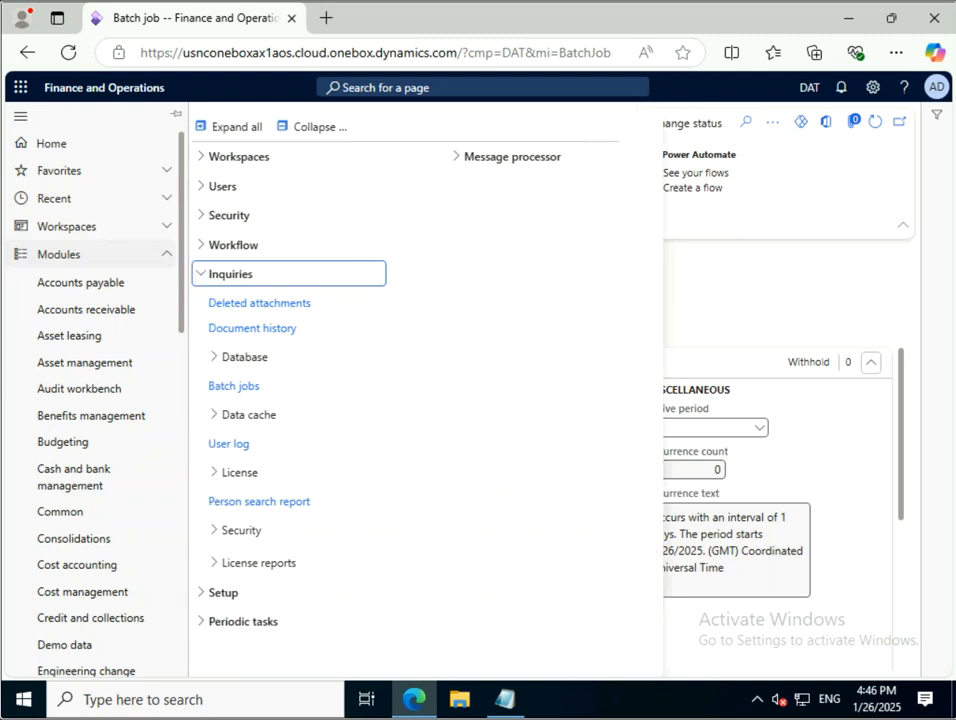
scroll(90, 380, "down", 3)
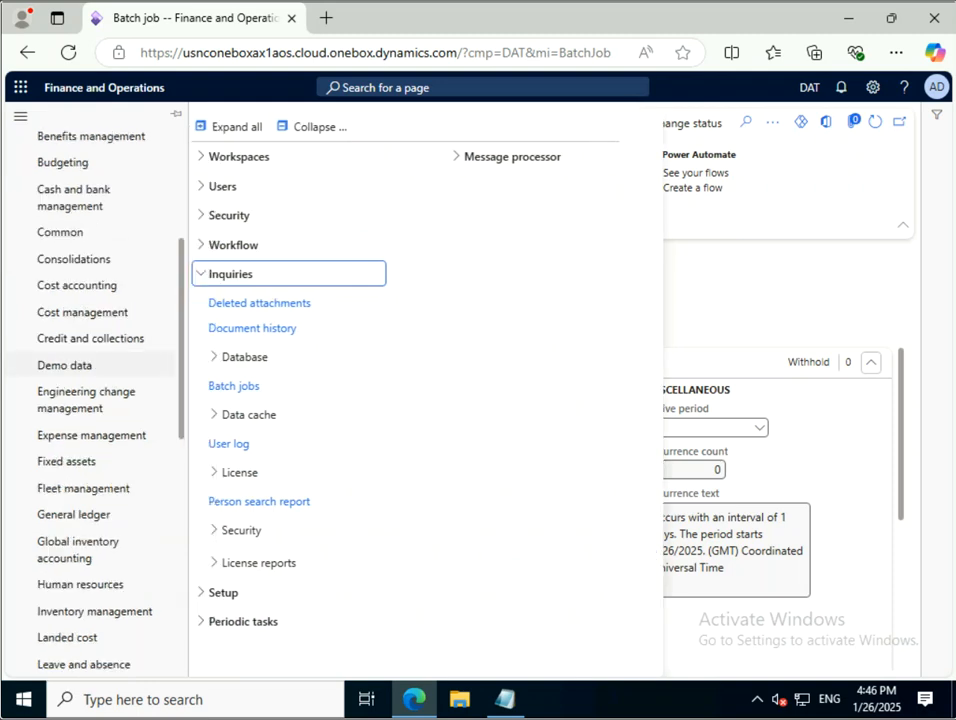
scroll(90, 362, "down", 3)
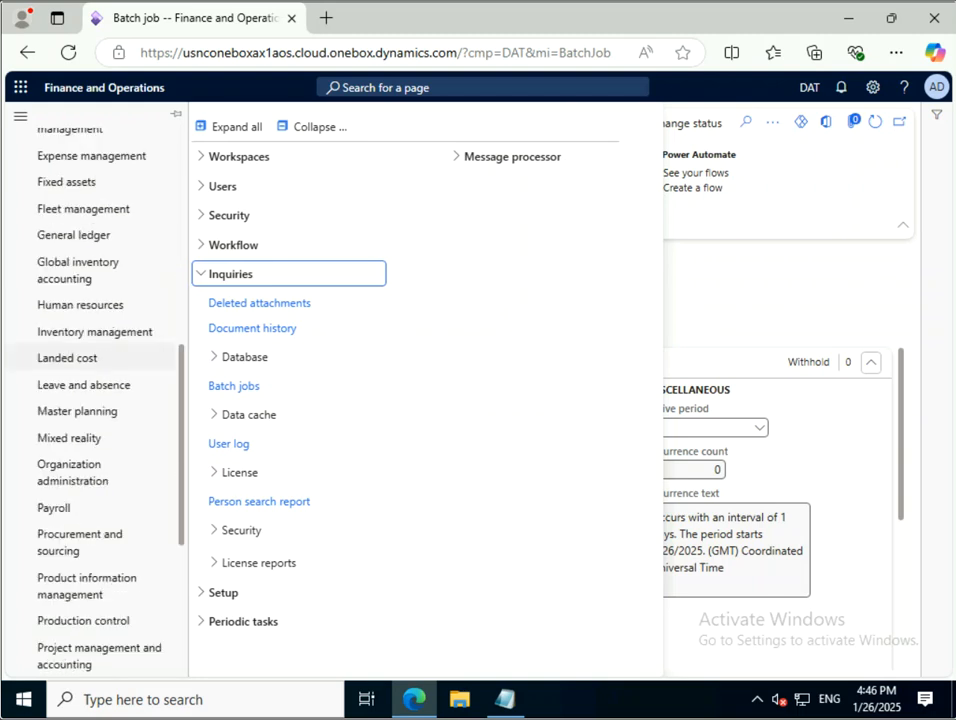
scroll(90, 357, "down", 3)
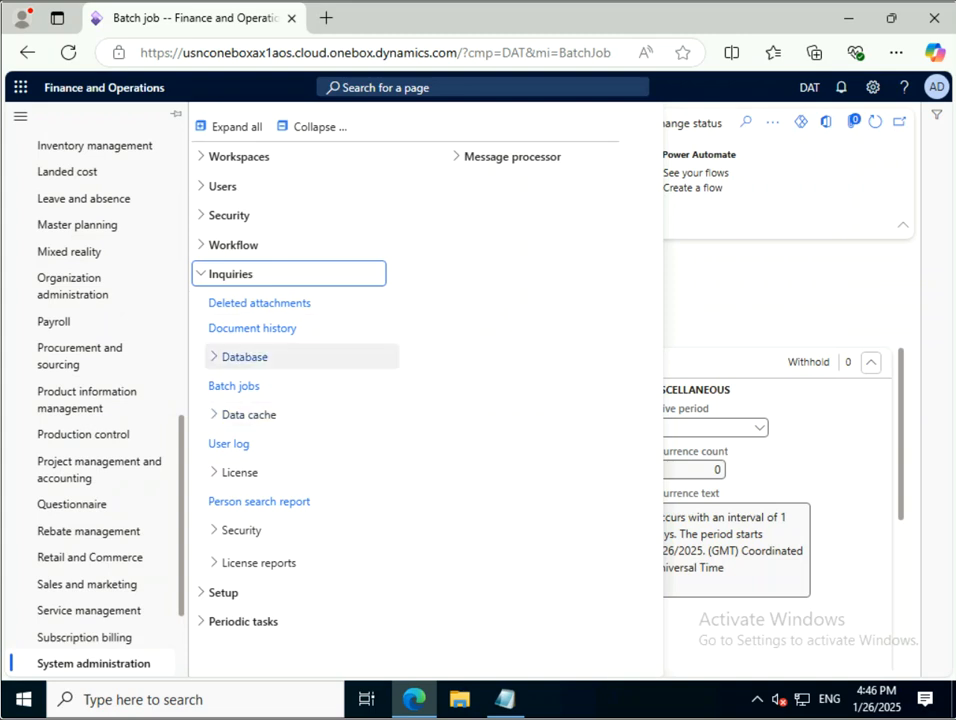
left_click(234, 386)
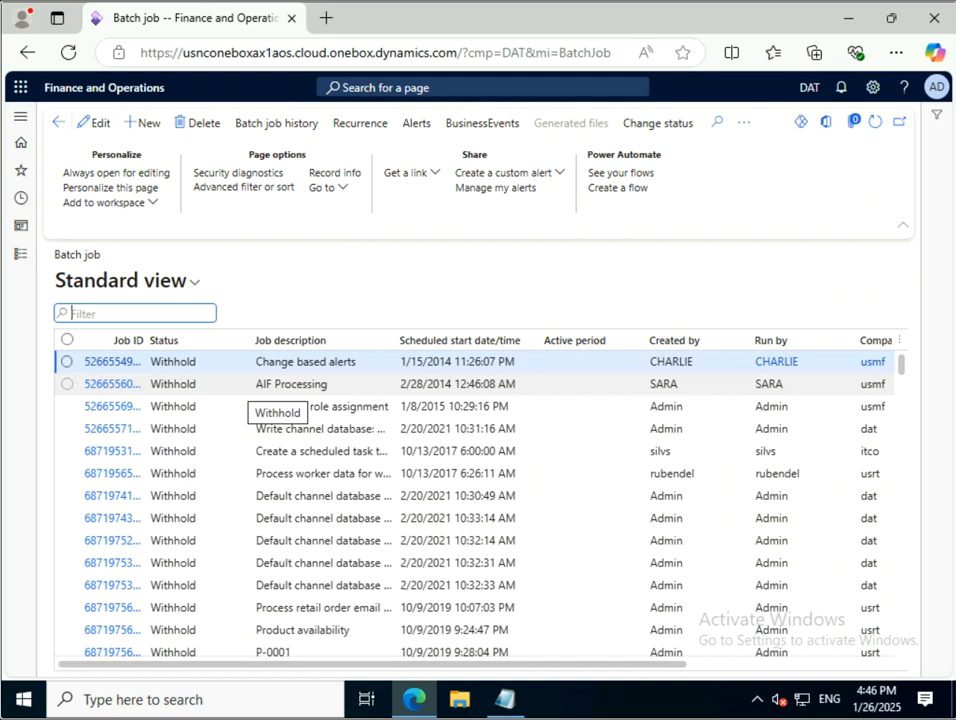
Copy the batch job My Test Job 1 with the job description "My Test Job 2", keeping its other settings.
scroll(270, 400, "down", 3)
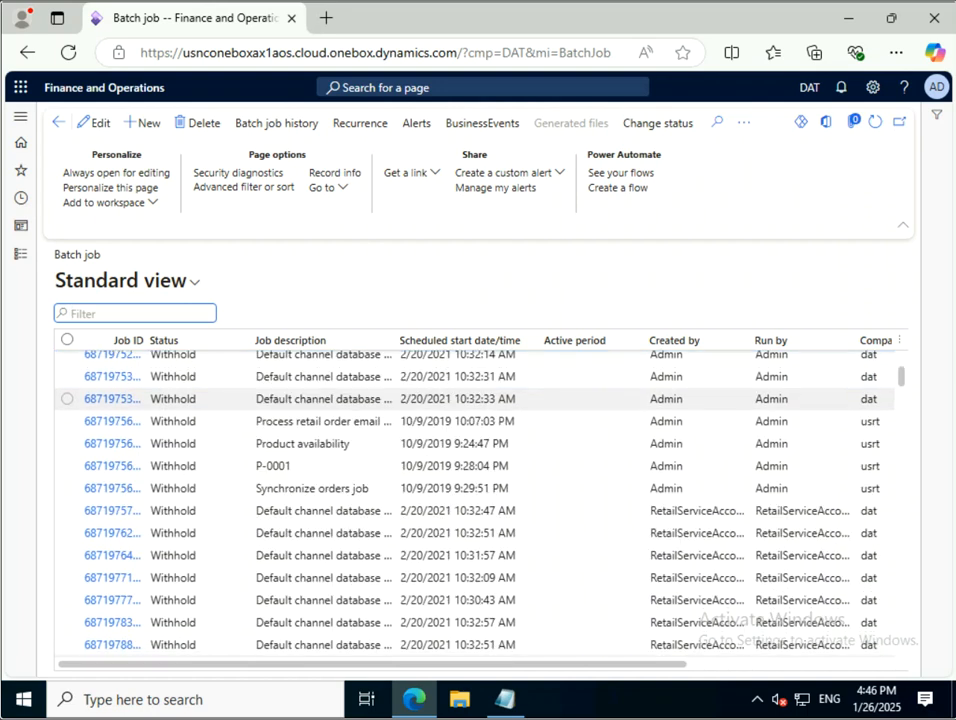
scroll(270, 395, "down", 3)
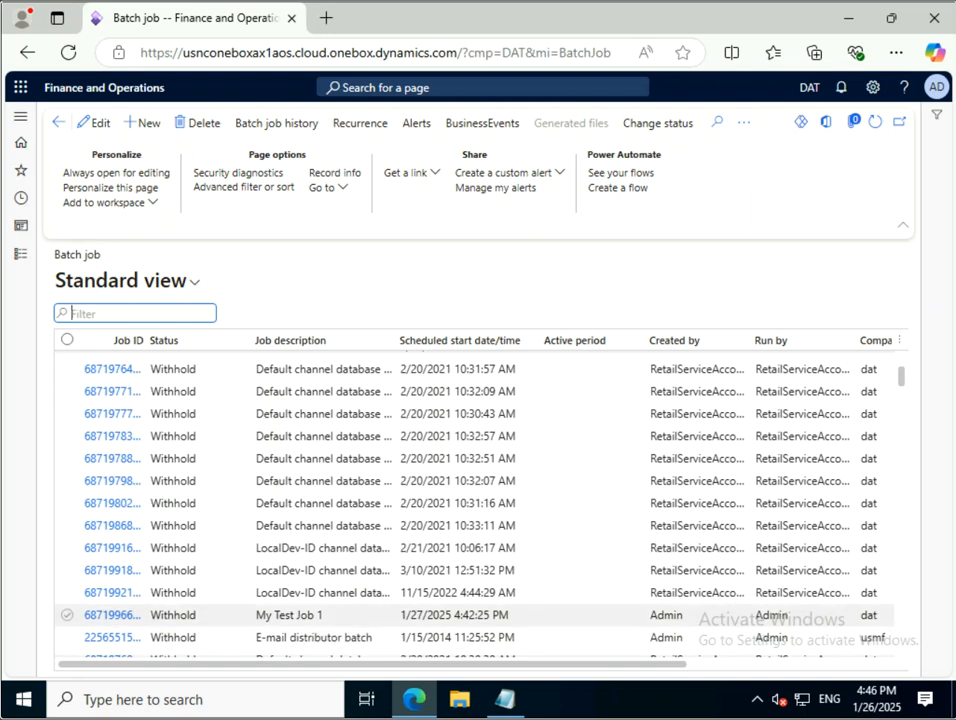
left_click(67, 615)
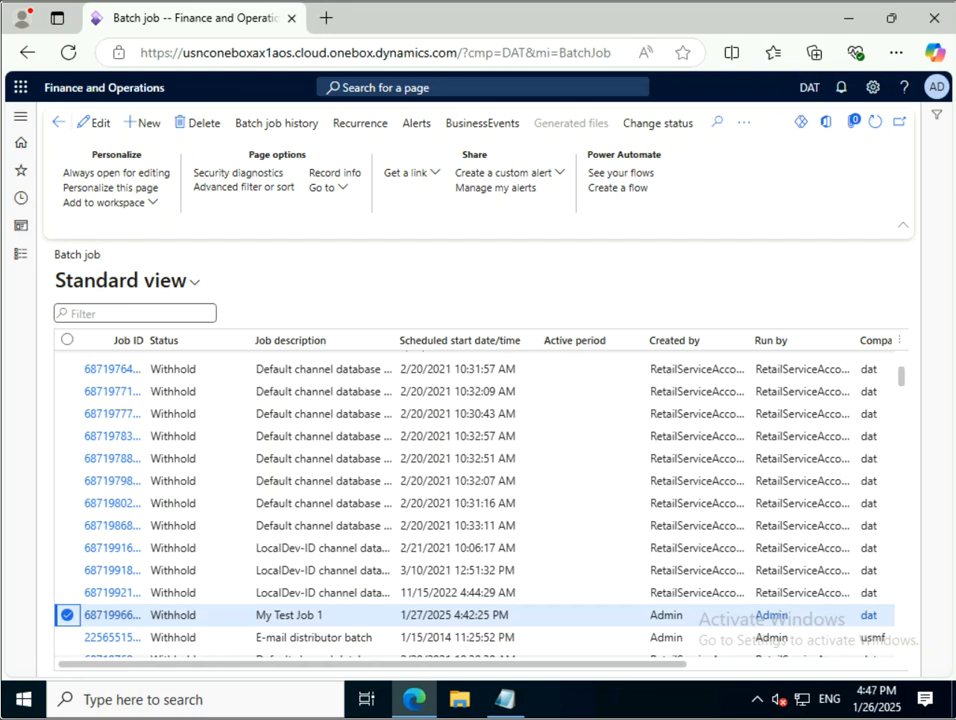
left_click(743, 122)
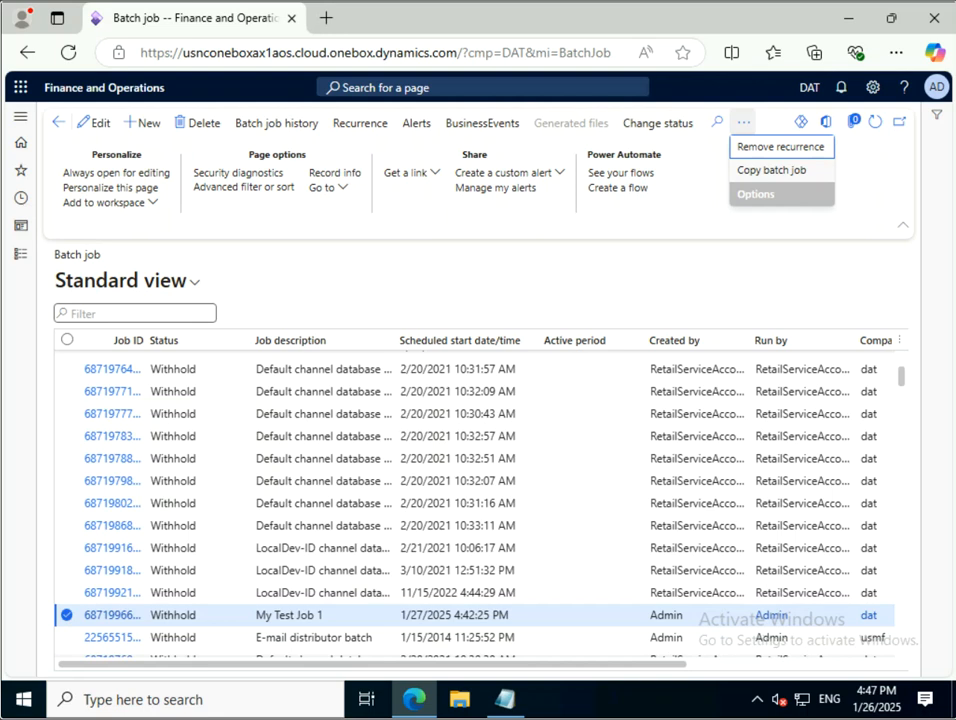
left_click(772, 171)
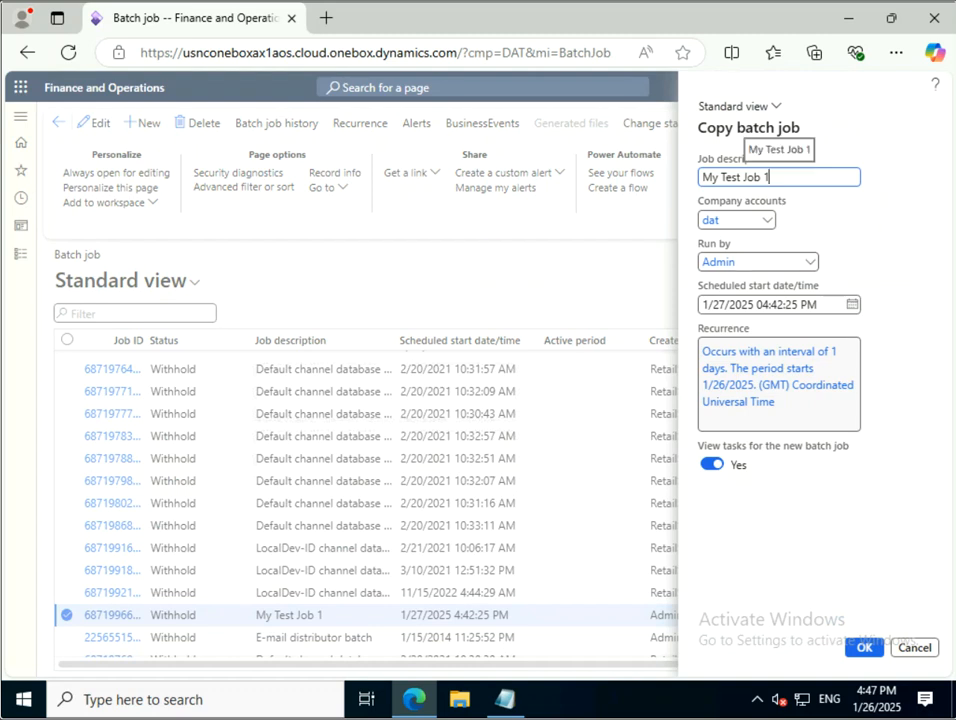
key("BackSpace")
type("2")
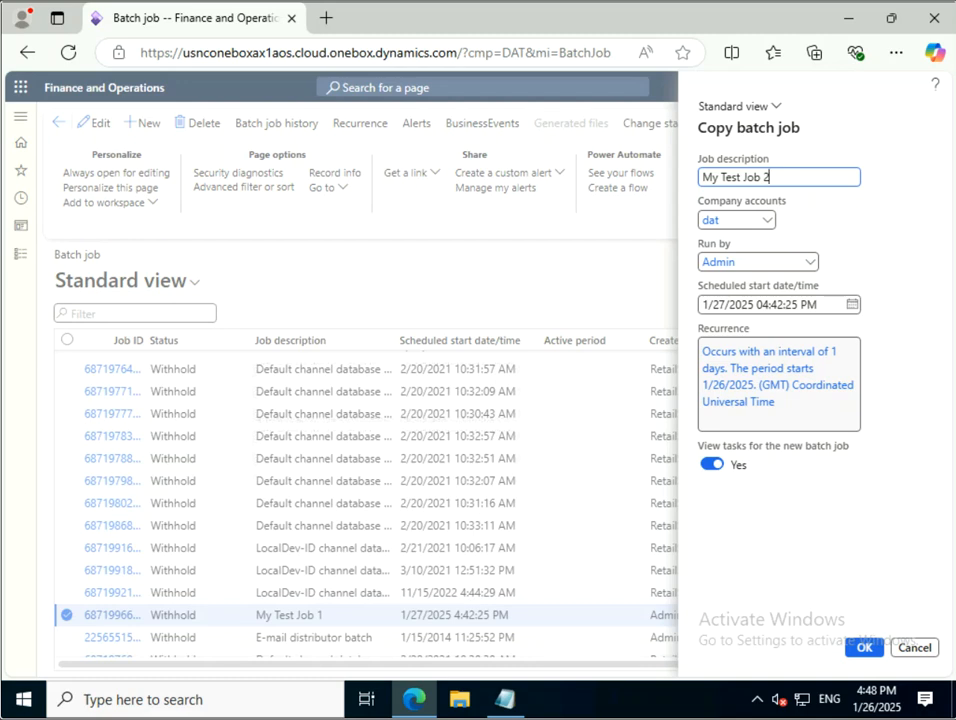
mouse_move(414, 699)
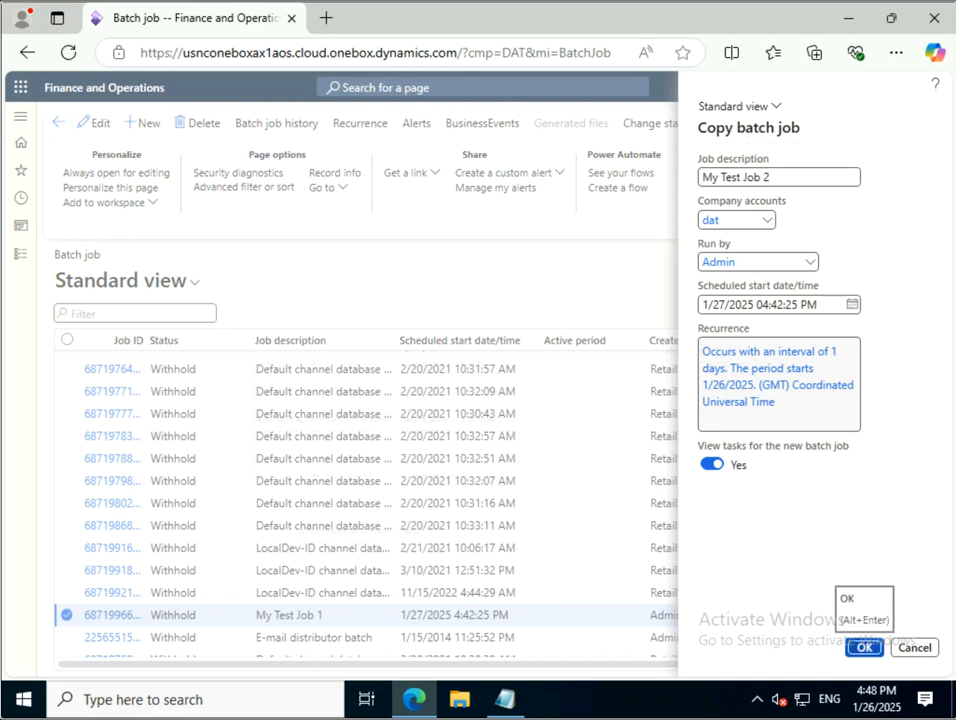
left_click(864, 647)
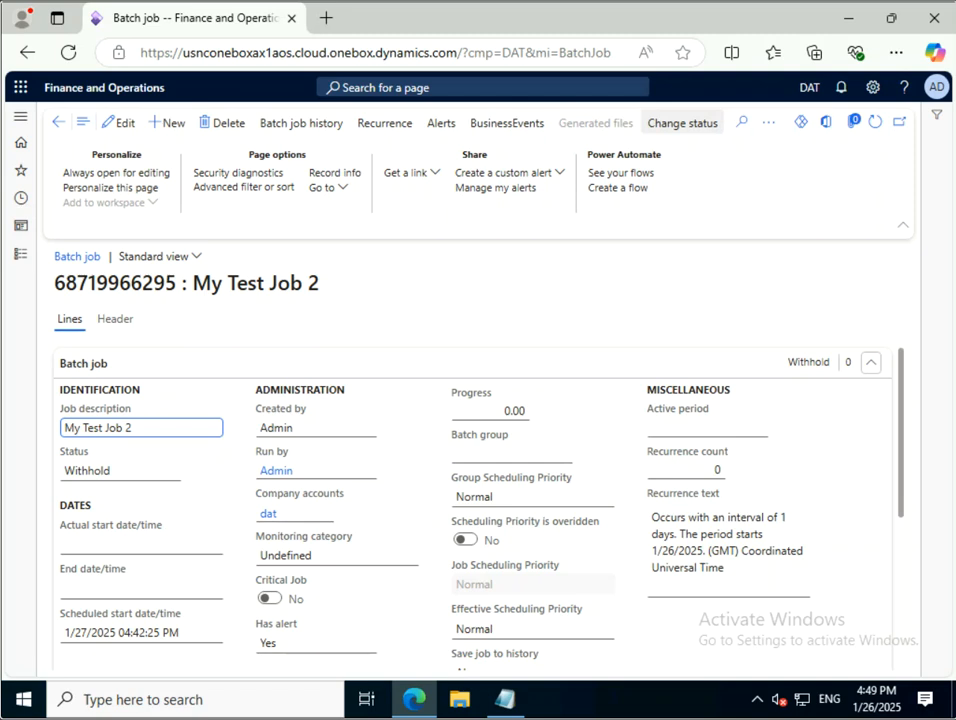
Change the status of My Test Job 2 to Waiting.
left_click(682, 123)
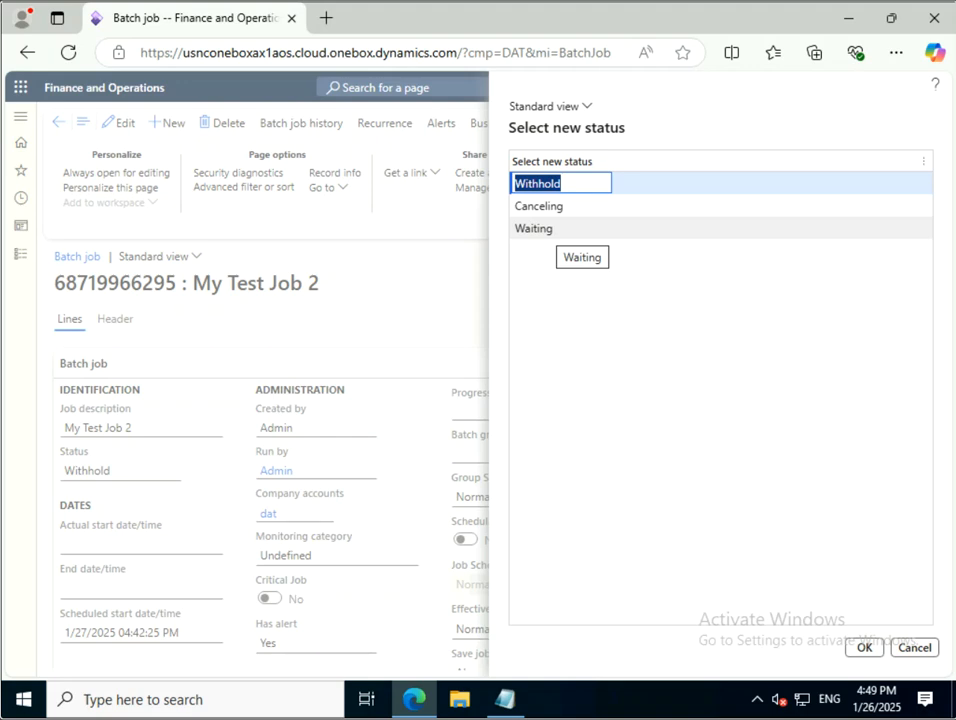
left_click(548, 228)
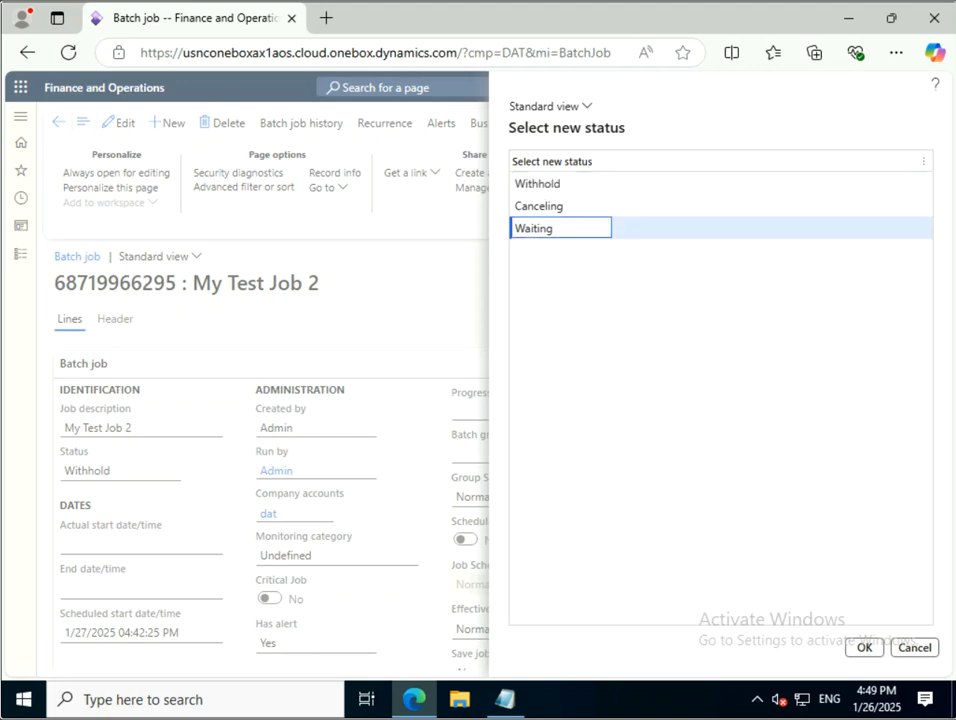
left_click(864, 648)
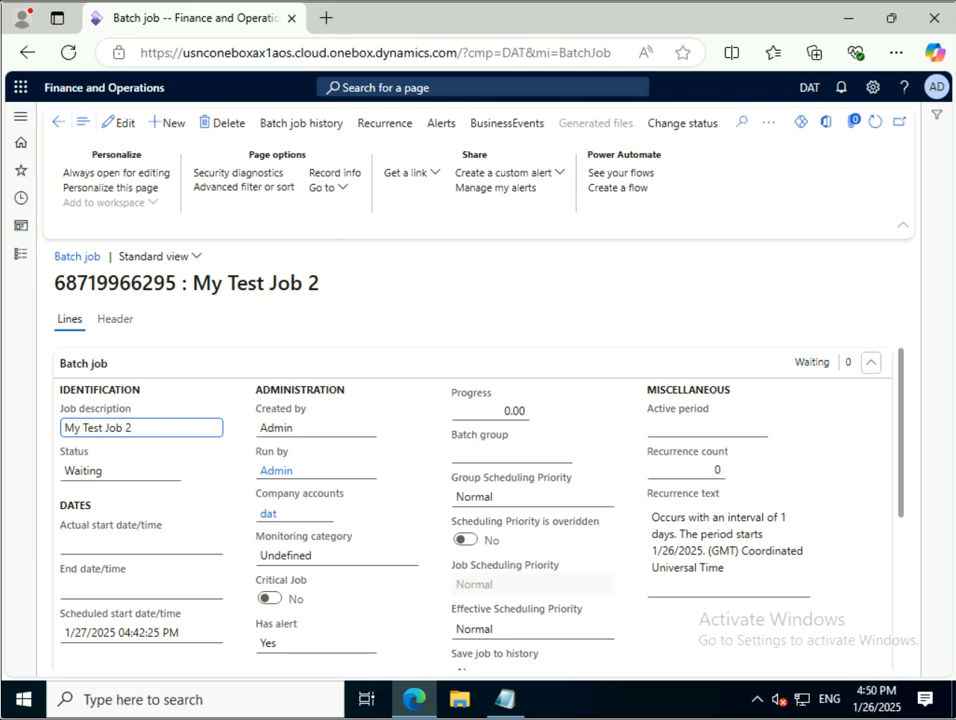
Return to the batch job list and examine the jobs' statuses and scheduled start times.
left_click(57, 121)
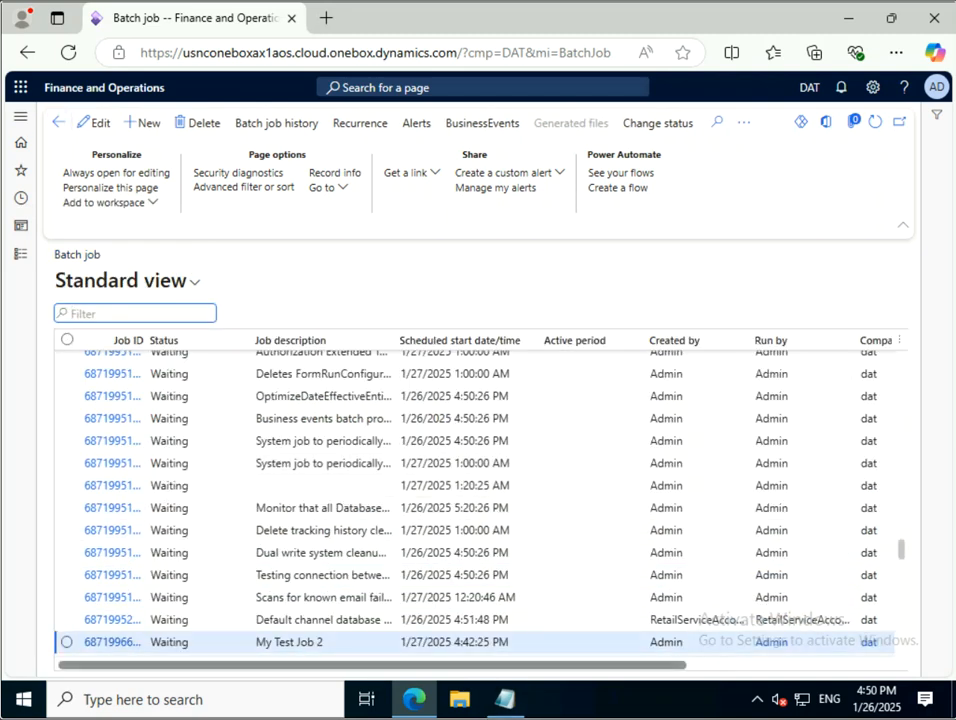
mouse_move(505, 664)
left_mouse_down()
mouse_move(735, 650)
mouse_move(506, 657)
left_mouse_up()
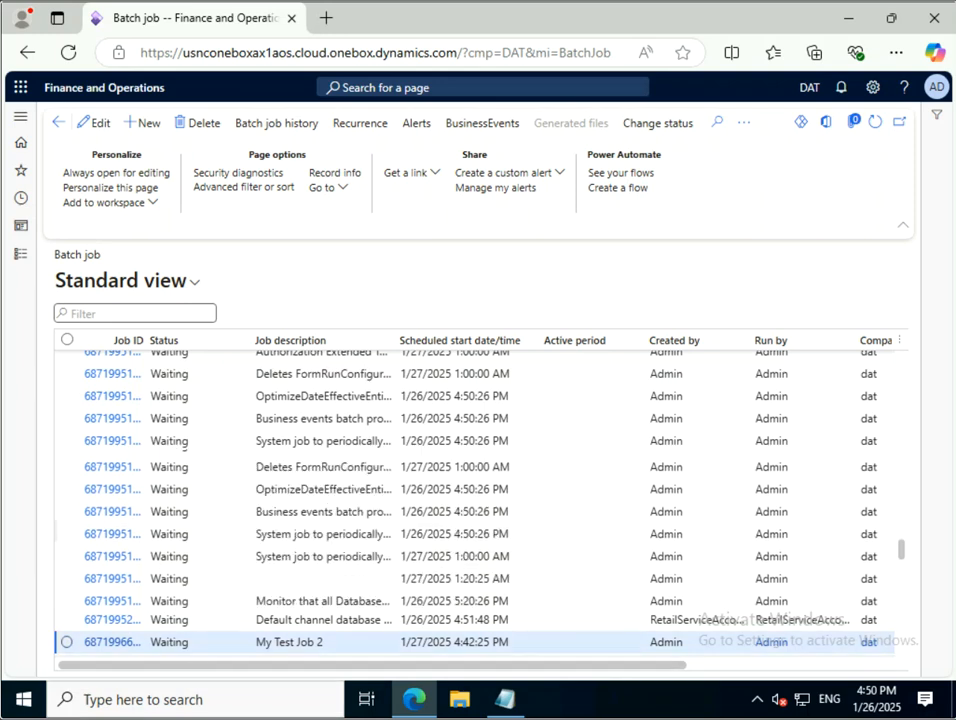
scroll(300, 530, "up", 4)
scroll(300, 600, "up", 10)
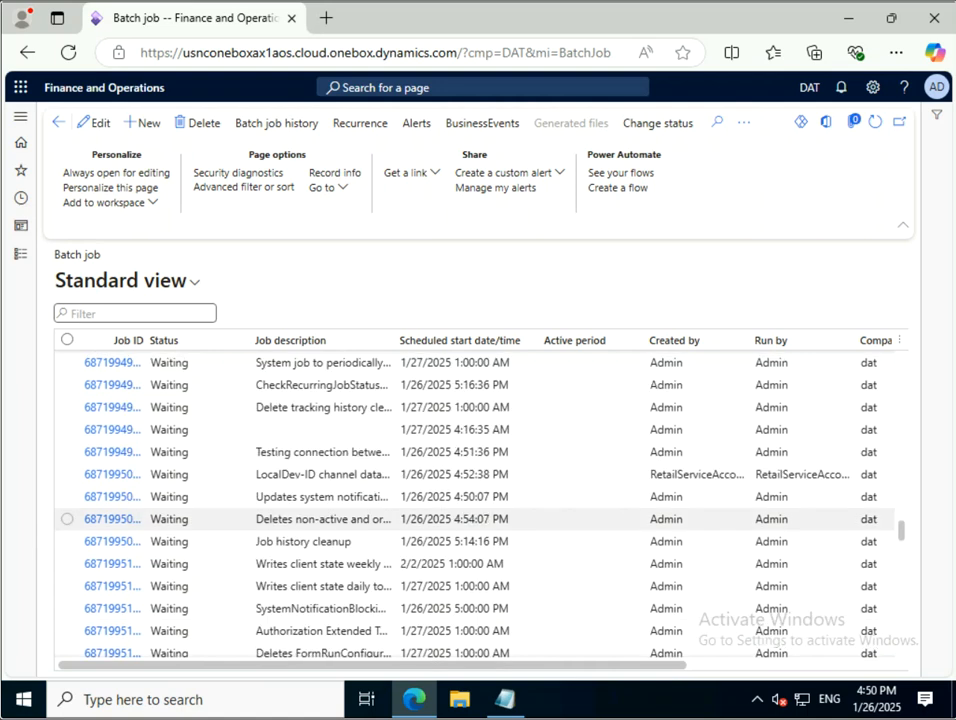
scroll(300, 600, "up", 6)
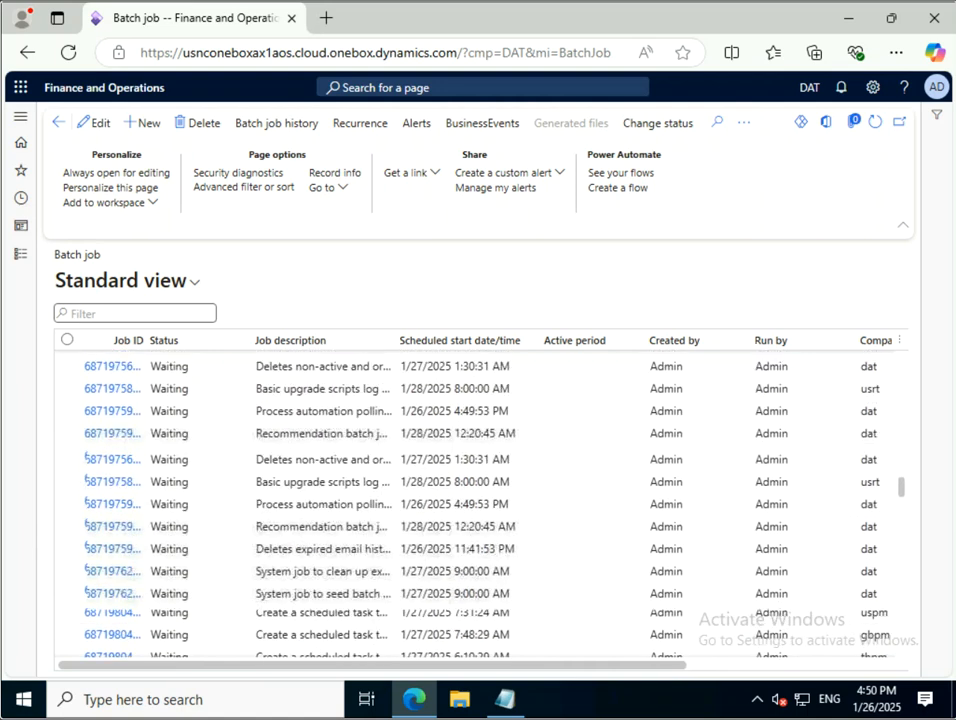
scroll(300, 600, "up", 15)
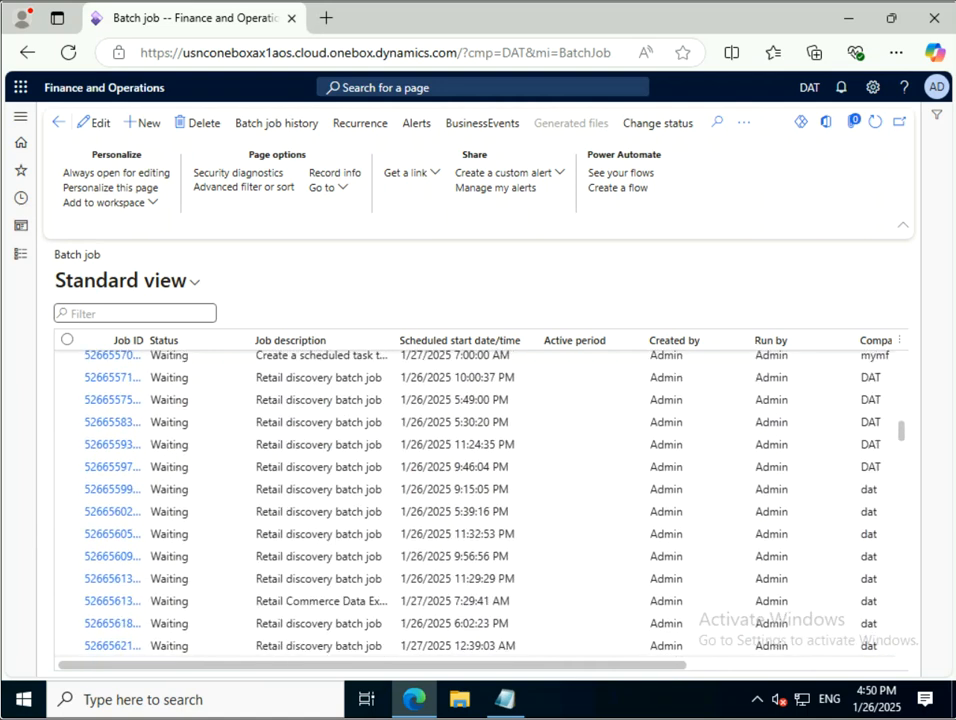
scroll(475, 500, "up", 2)
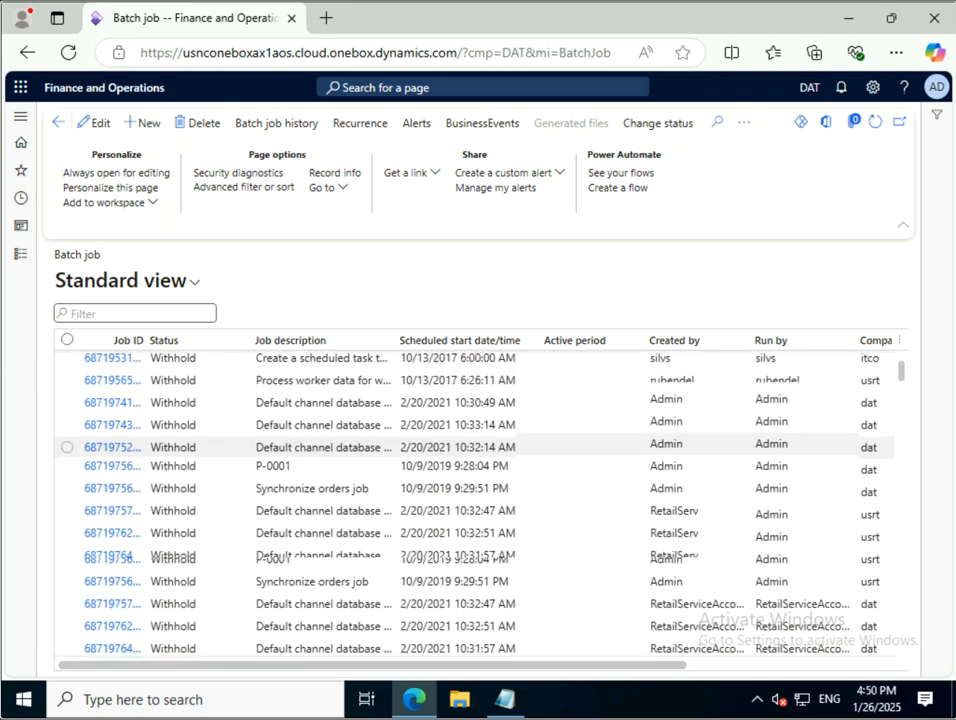
scroll(475, 500, "down", 15)
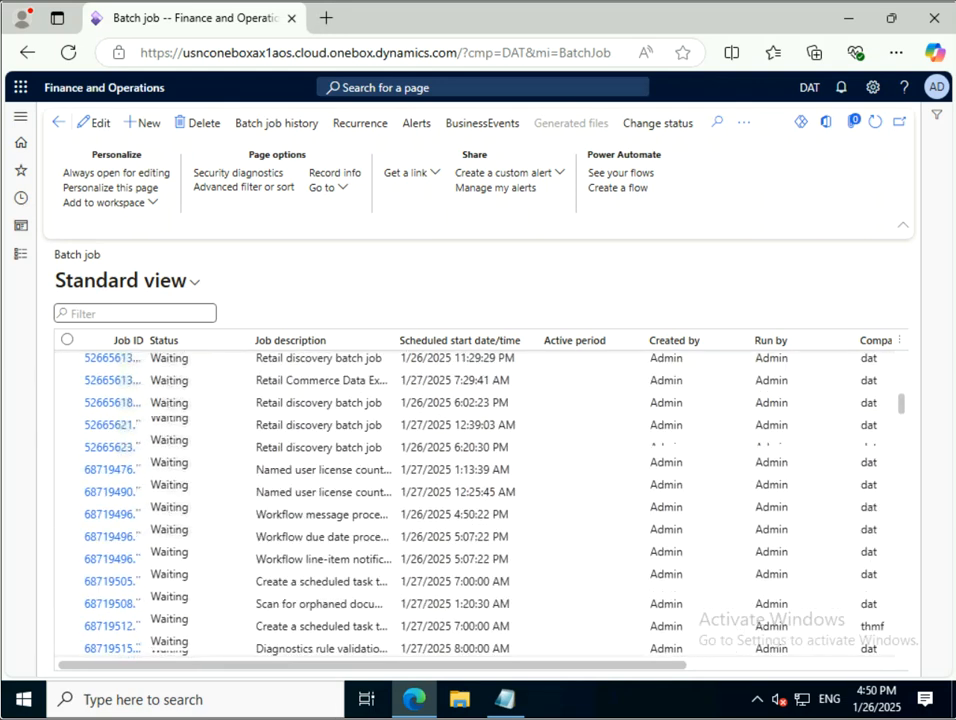
scroll(475, 530, "down", 15)
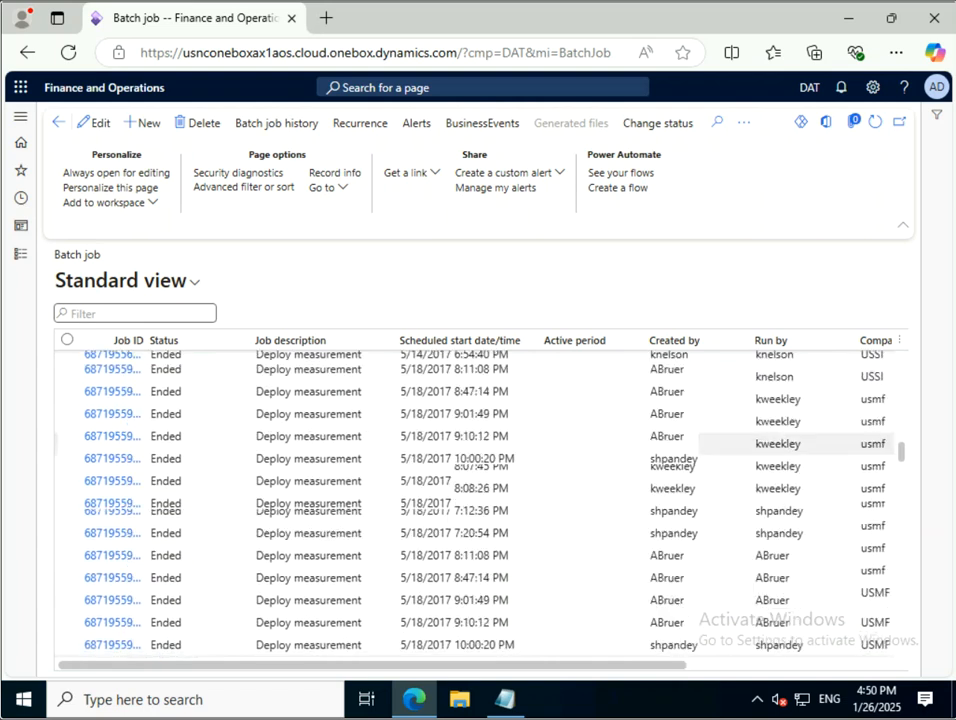
scroll(355, 536, "down", 15)
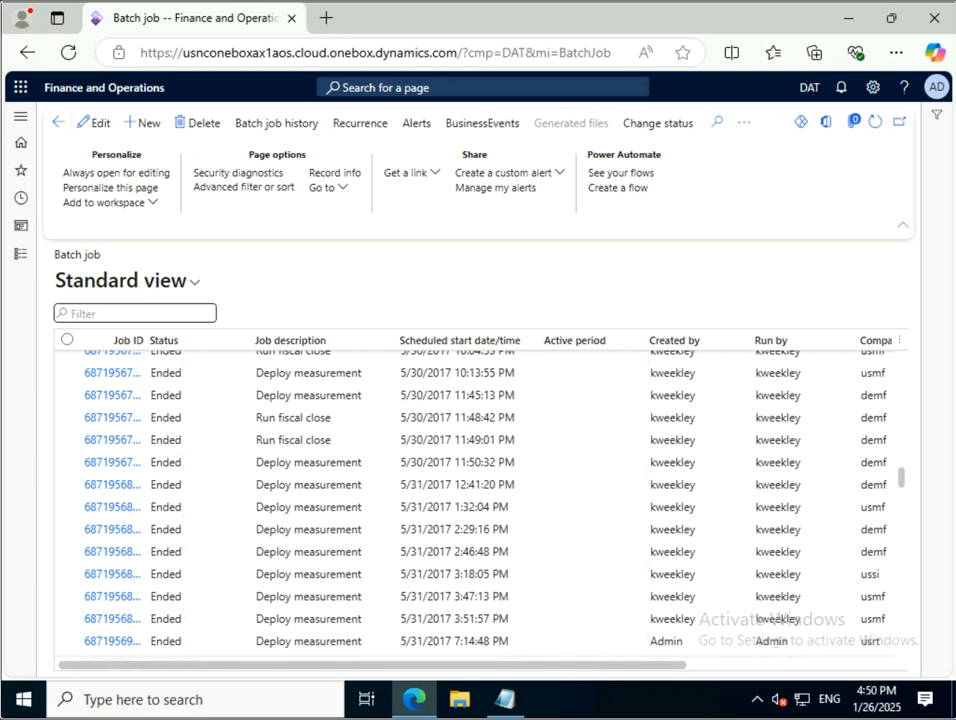
Open the Active periods for batch jobs setup page of the System administration module.
left_click(20, 253)
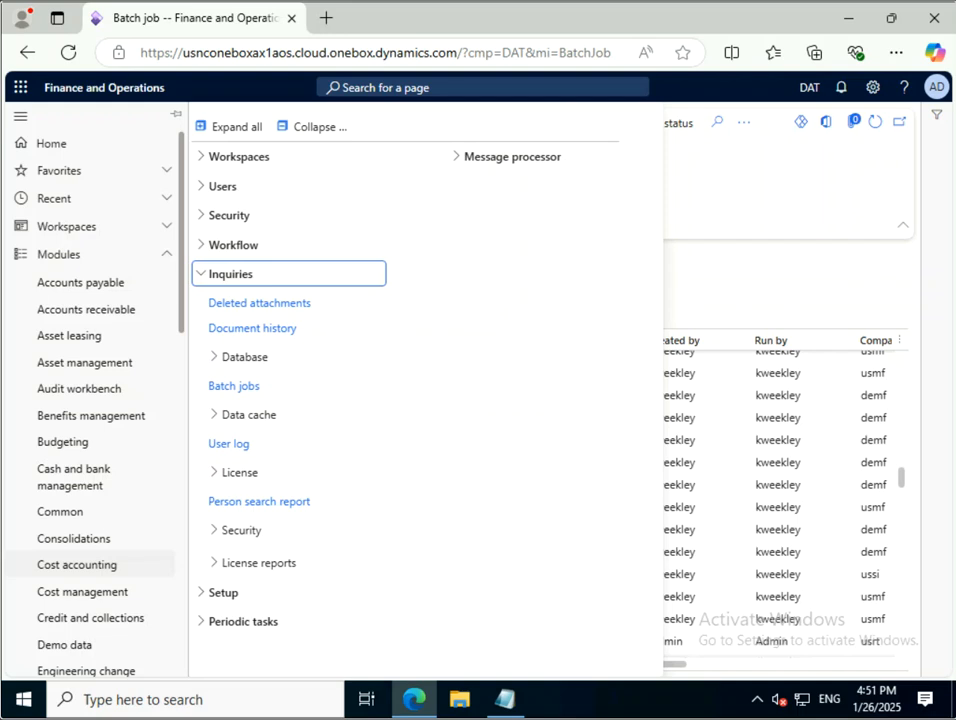
scroll(90, 450, "down", 5)
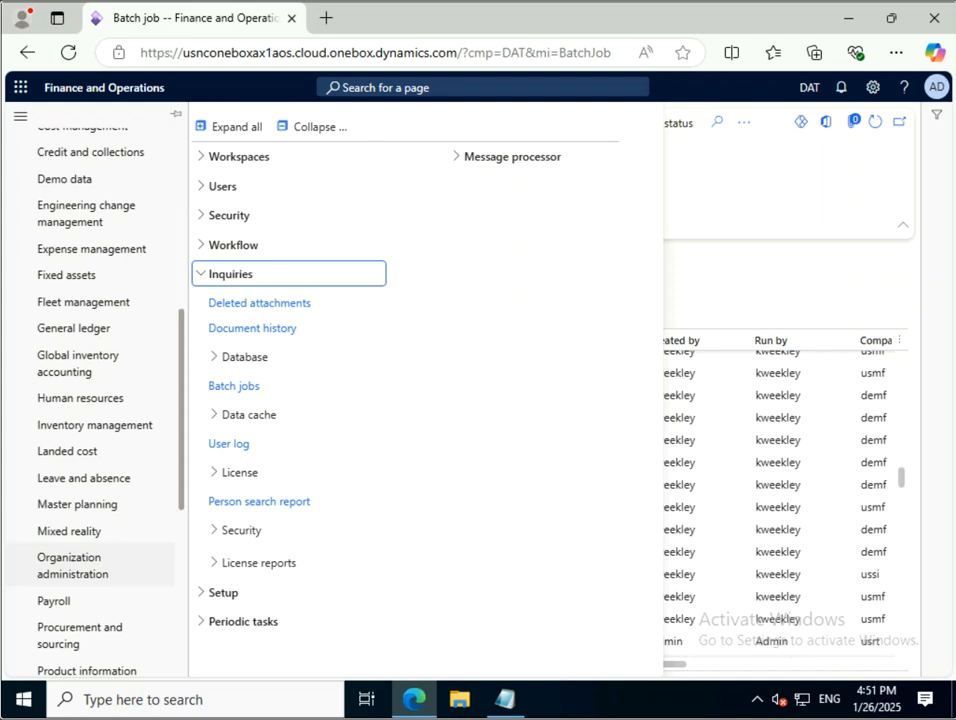
scroll(90, 565, "down", 2)
scroll(90, 565, "down", 3)
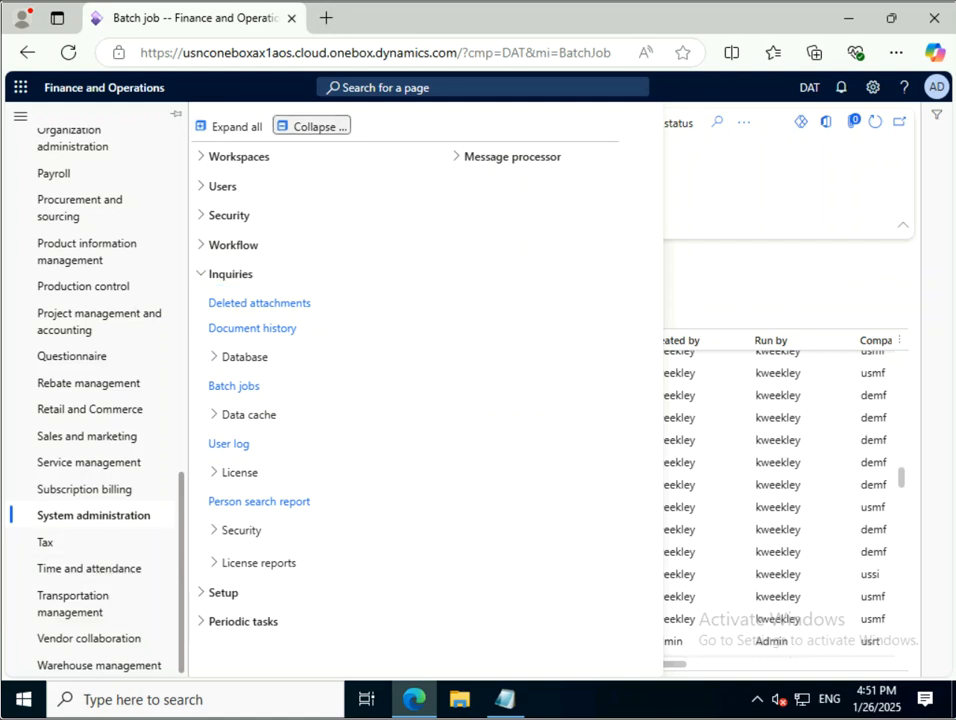
left_click(312, 126)
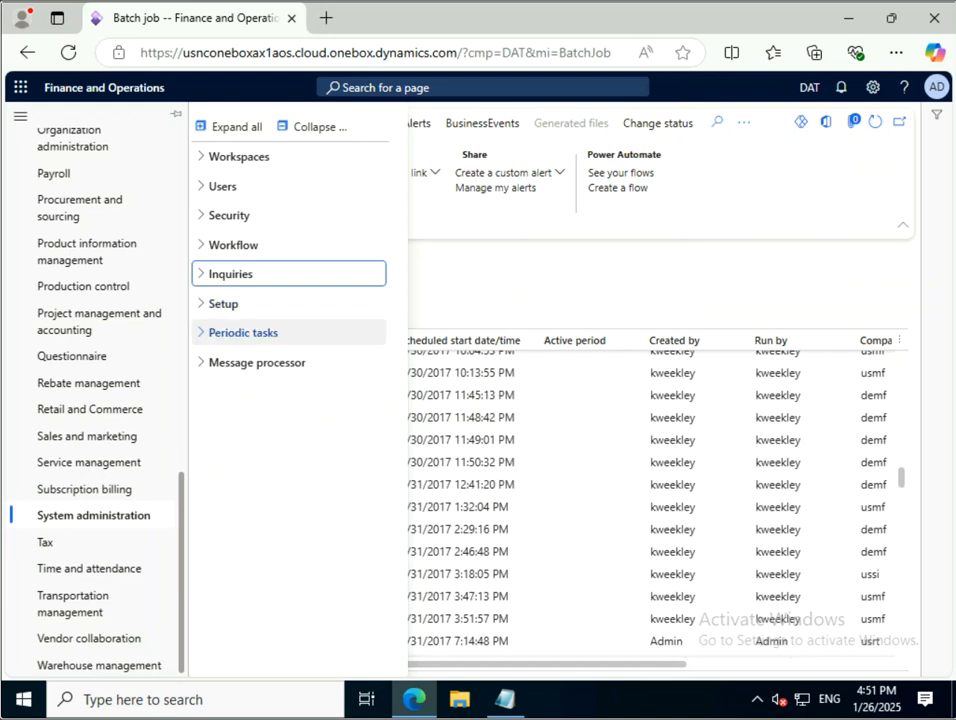
left_click(224, 303)
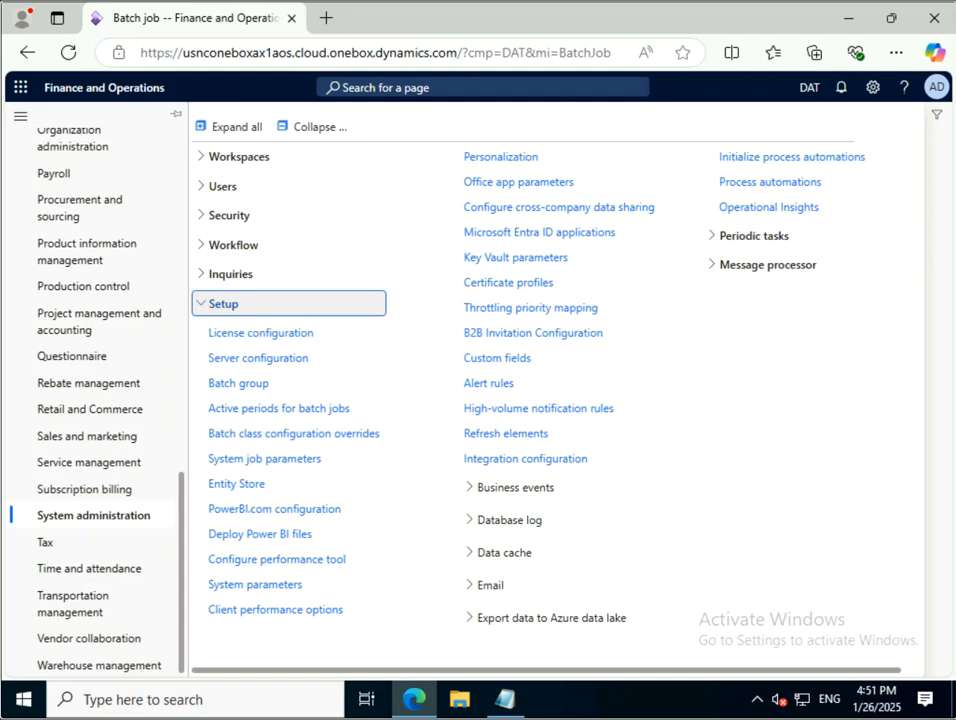
left_click(279, 408)
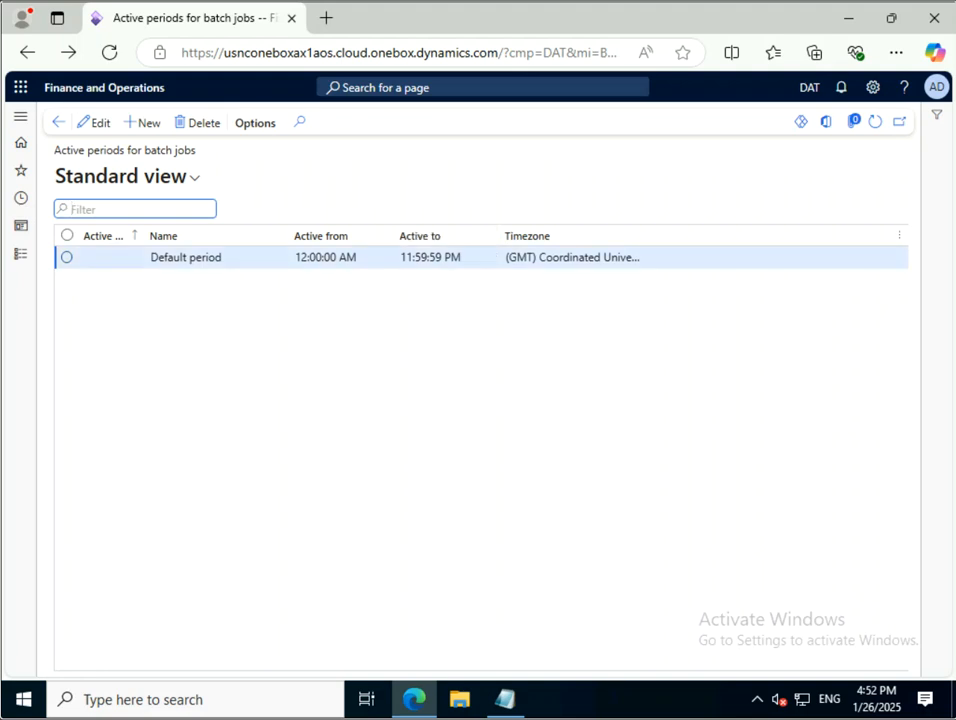
Add a new active period for batch jobs with the name "Night".
left_click(147, 122)
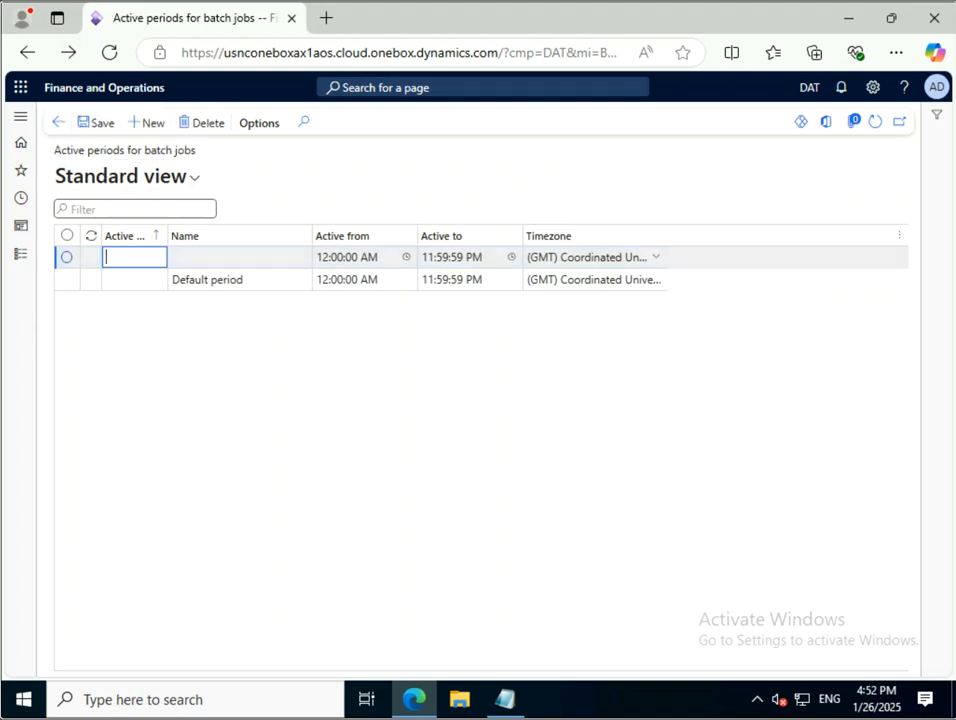
left_click(236, 257)
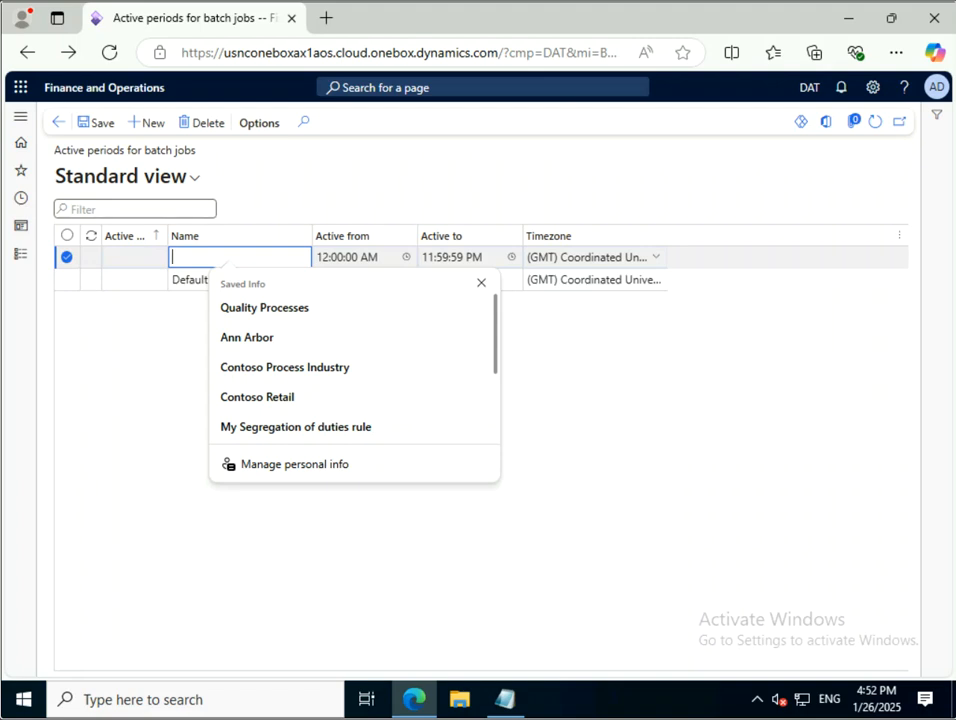
type("Night")
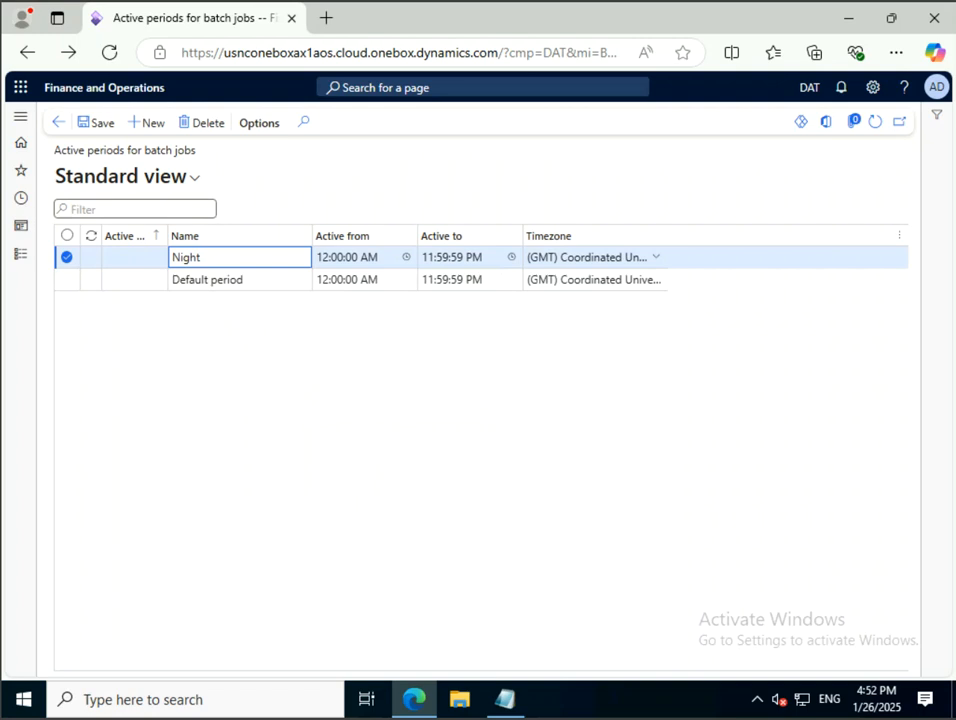
Set the new period's Active from time to 8:00:00 PM.
left_click(378, 257)
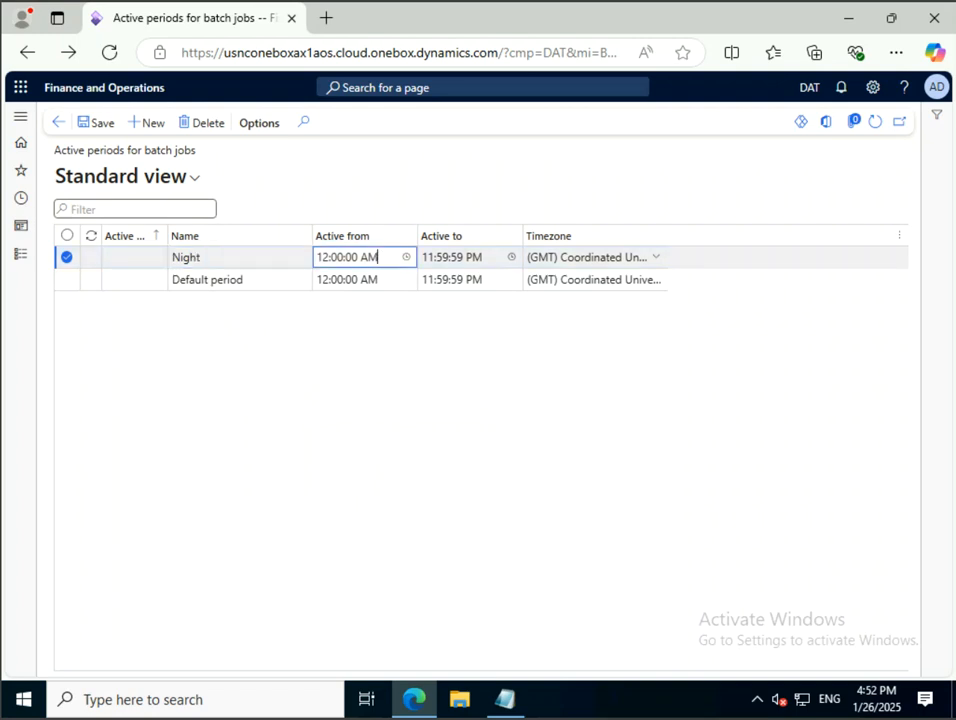
left_click(406, 257)
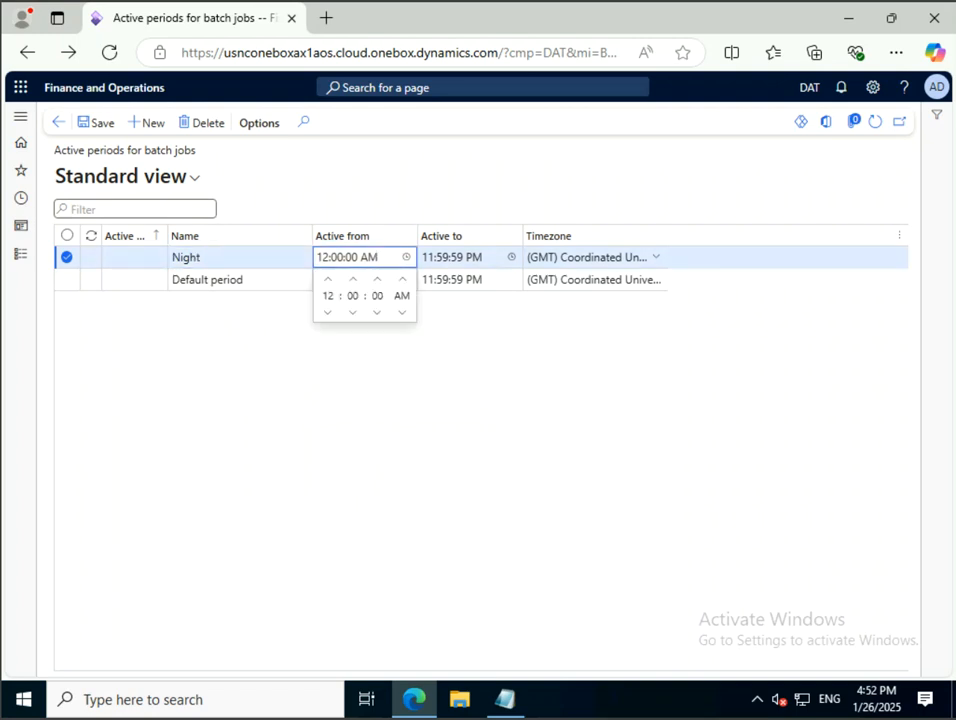
left_click(402, 279)
left_click(327, 311)
left_click(327, 311)
left_click(327, 311)
left_click(327, 311)
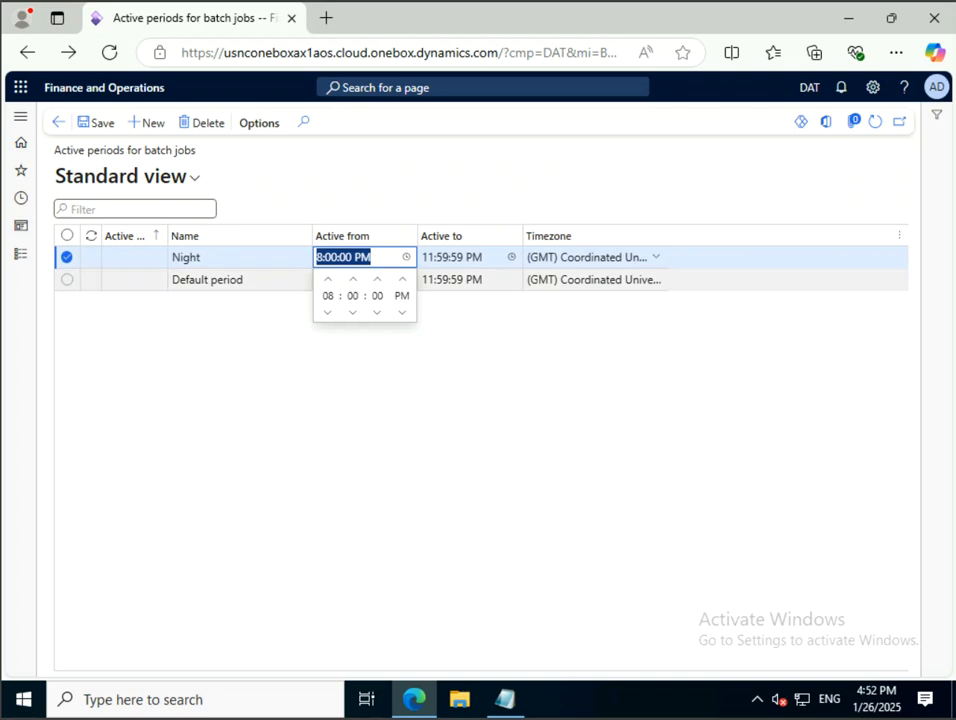
Try to save the new active period with its Active to time left at 11:59:59 PM.
left_click(470, 257)
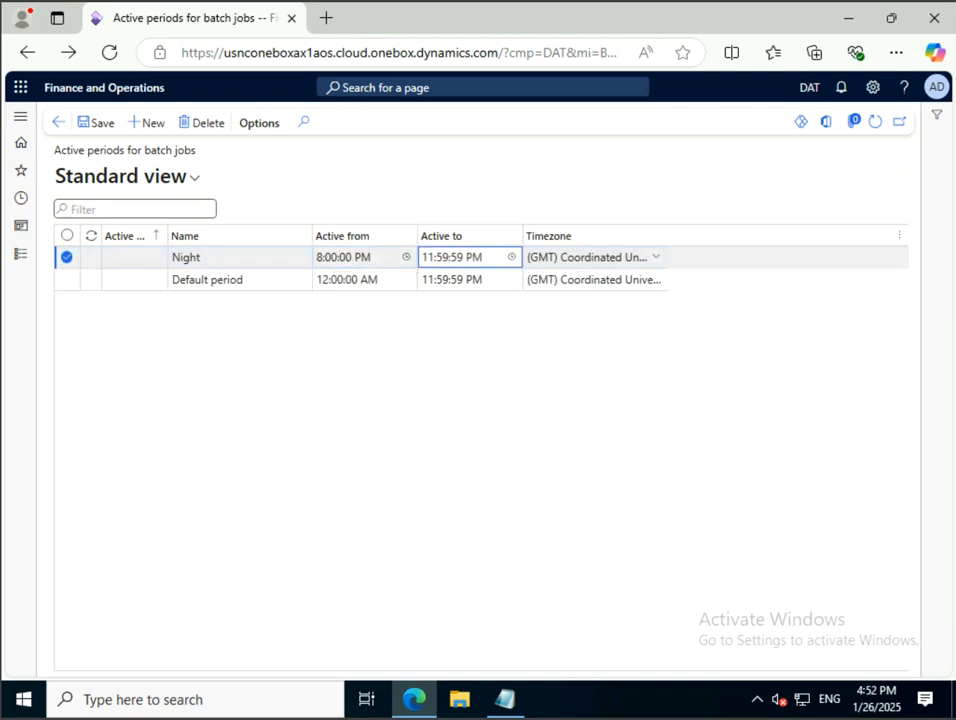
left_click(511, 257)
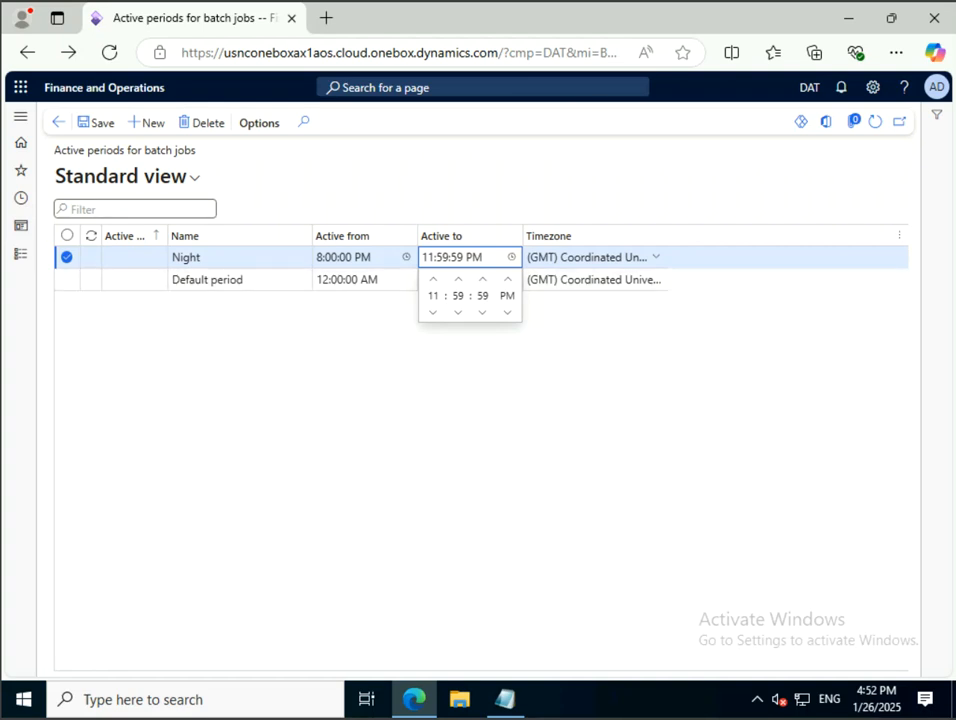
left_click(511, 257)
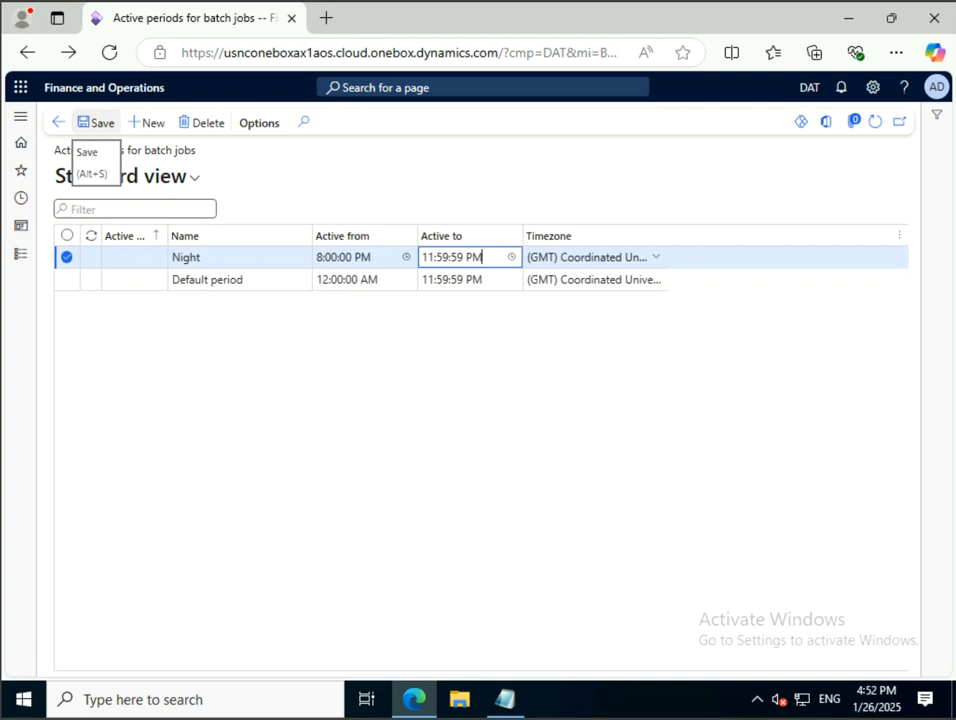
left_click(96, 123)
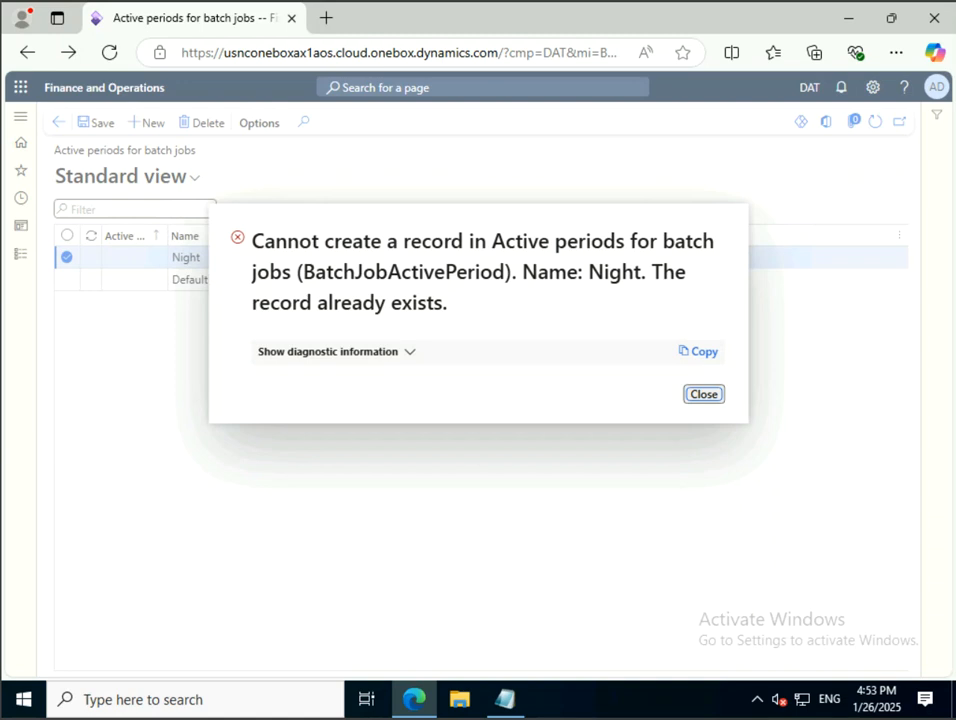
Change the new period's name to "Night Time" and try to save the record again.
left_click(704, 394)
left_click(236, 258)
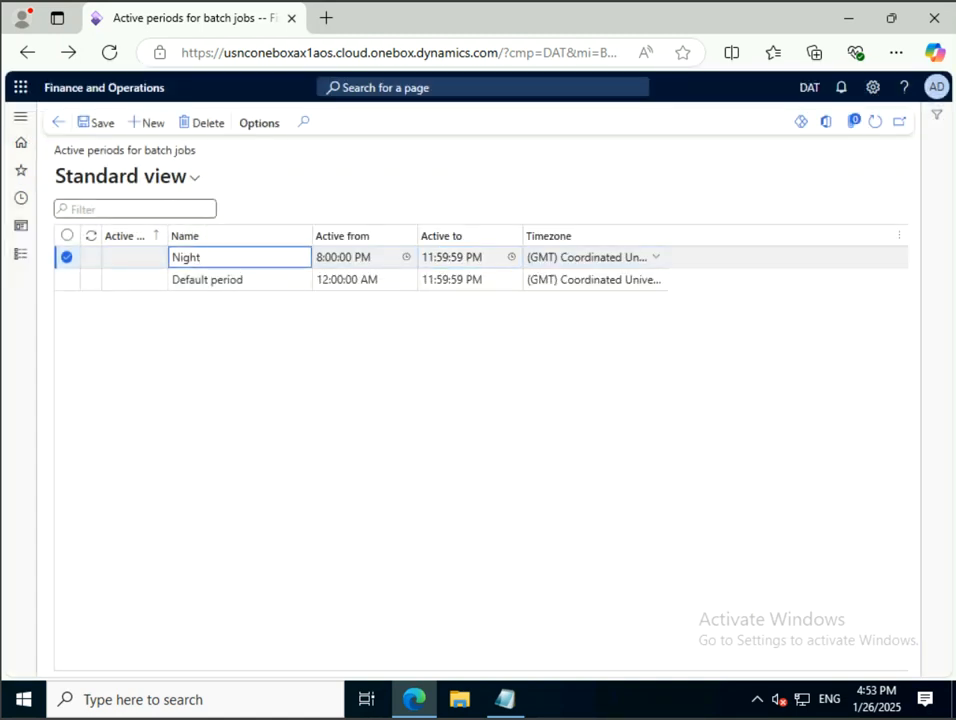
type("Time")
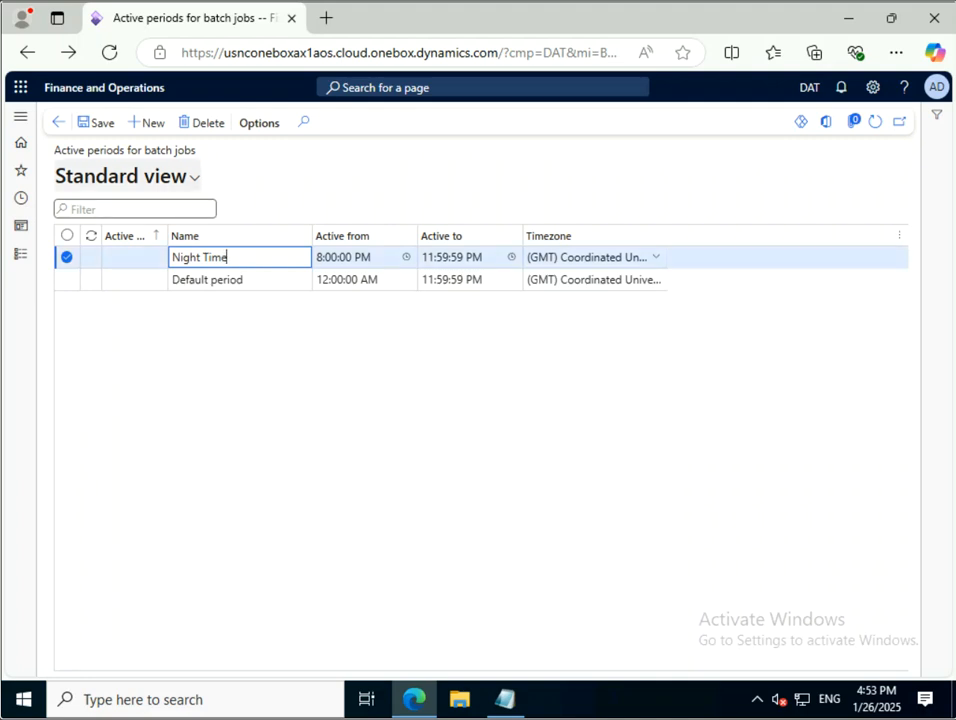
left_click(97, 123)
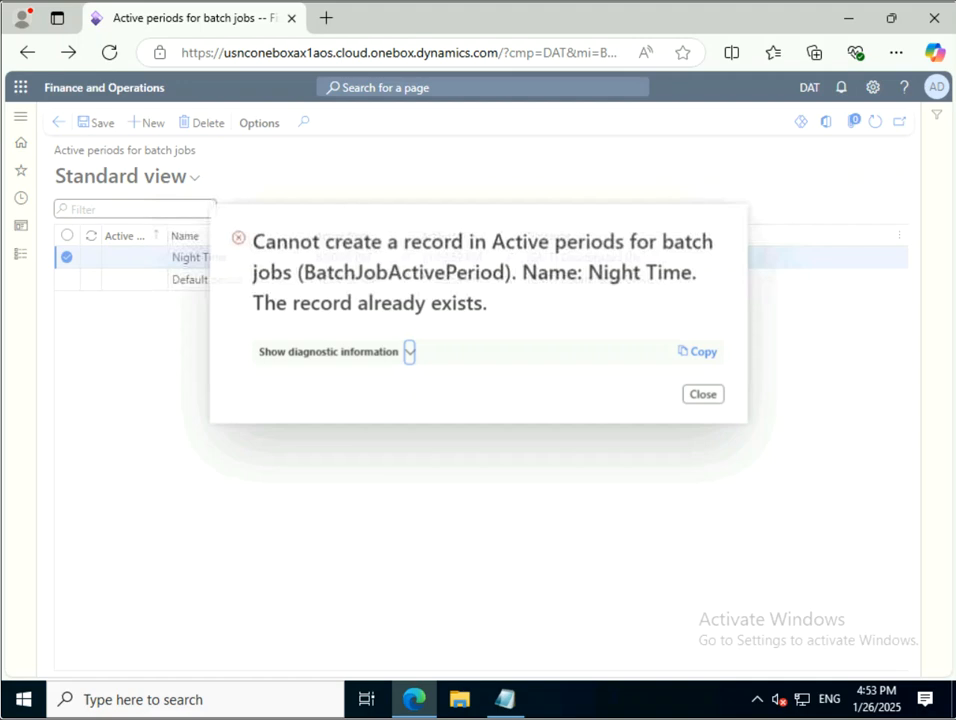
key("Escape")
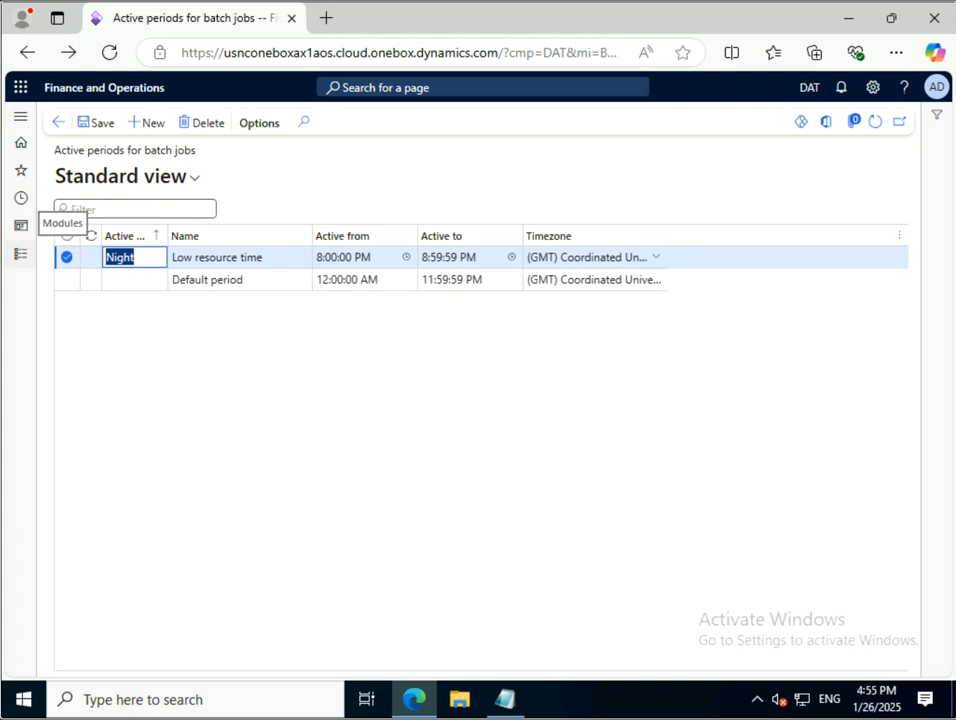
Open the Batch jobs inquiry of the System administration module.
left_click(20, 253)
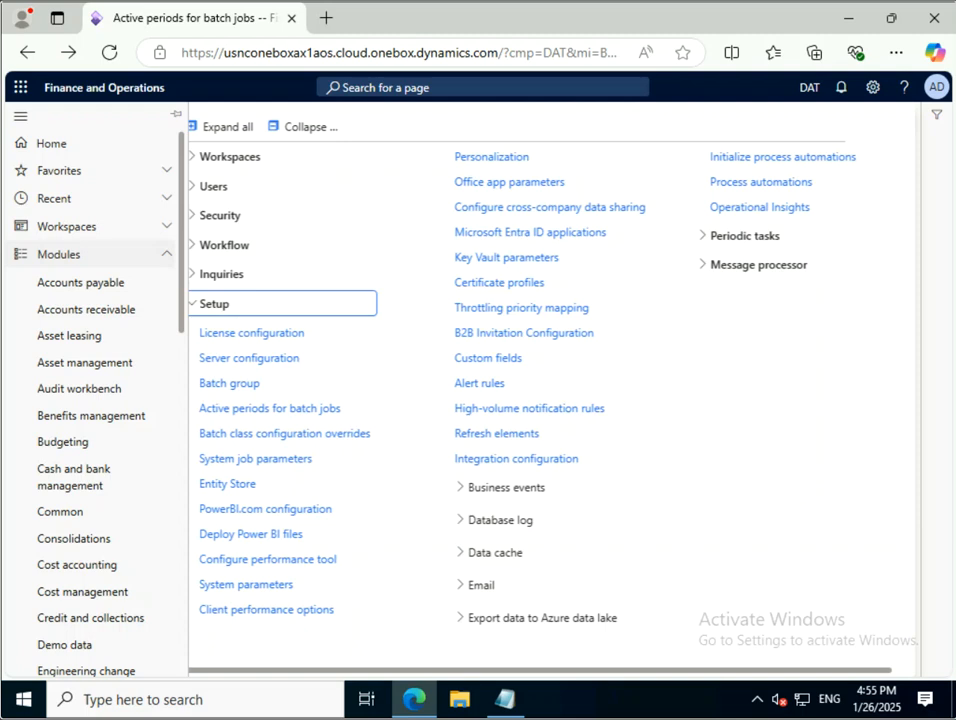
scroll(90, 492, "down", 3)
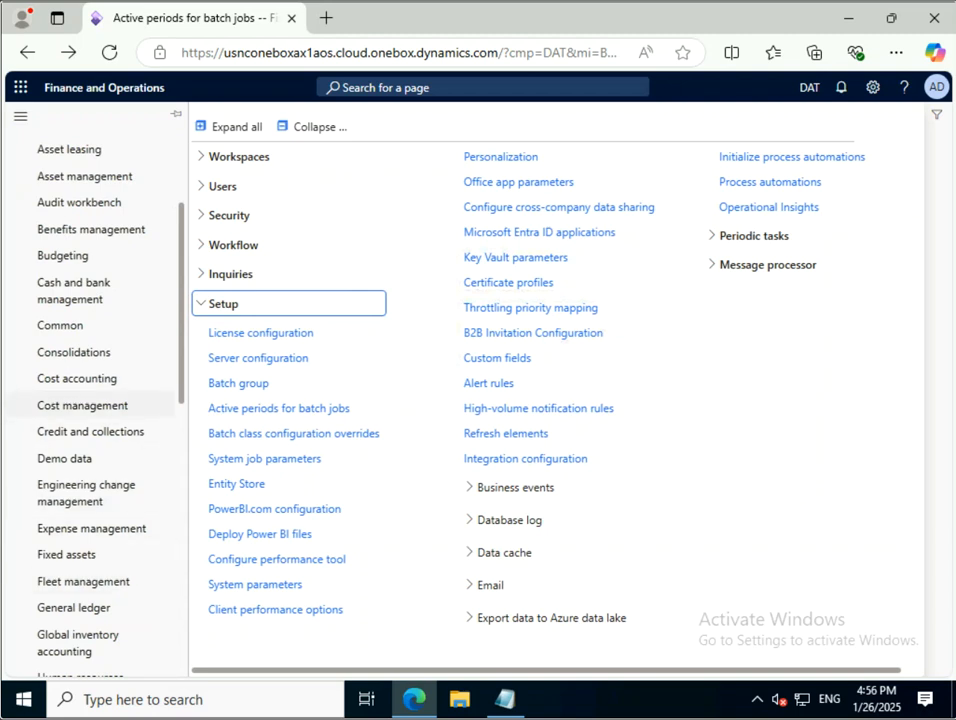
scroll(90, 405, "down", 10)
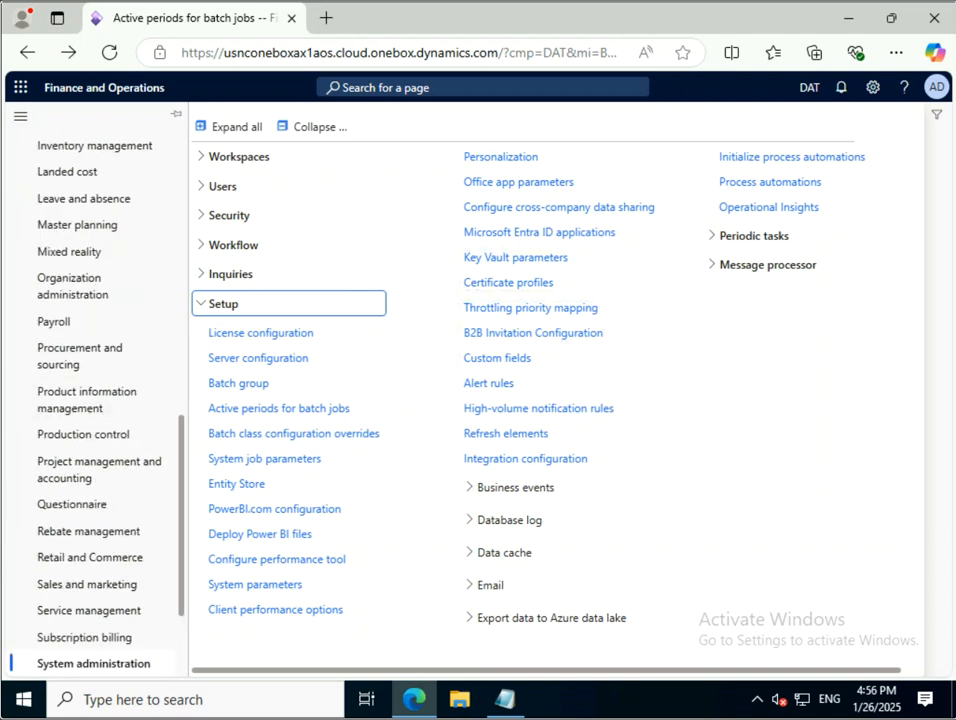
left_click(224, 304)
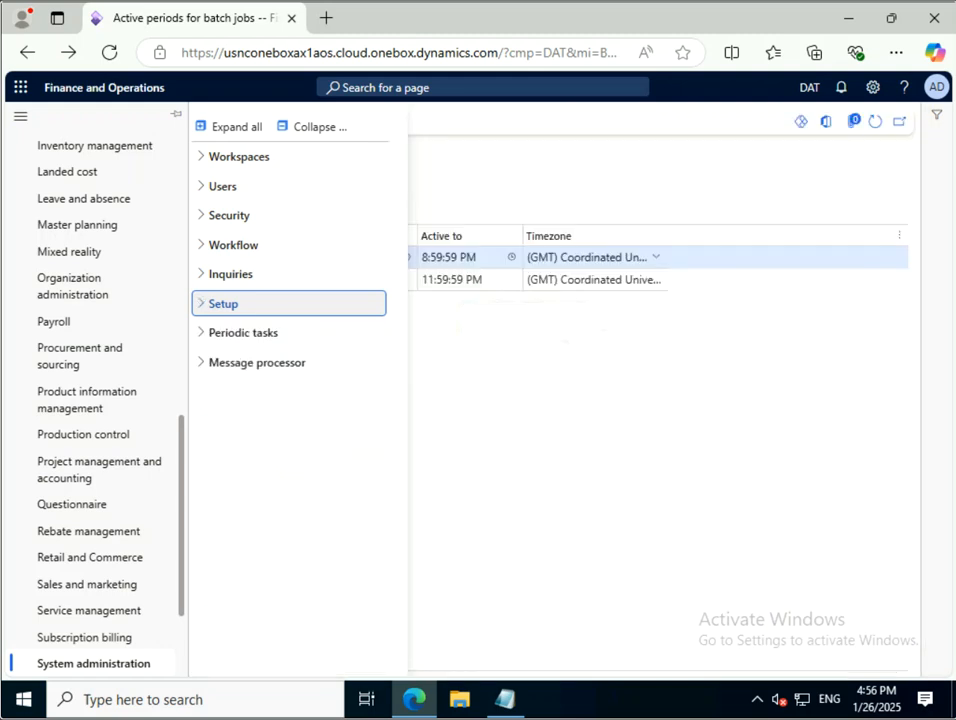
left_click(231, 274)
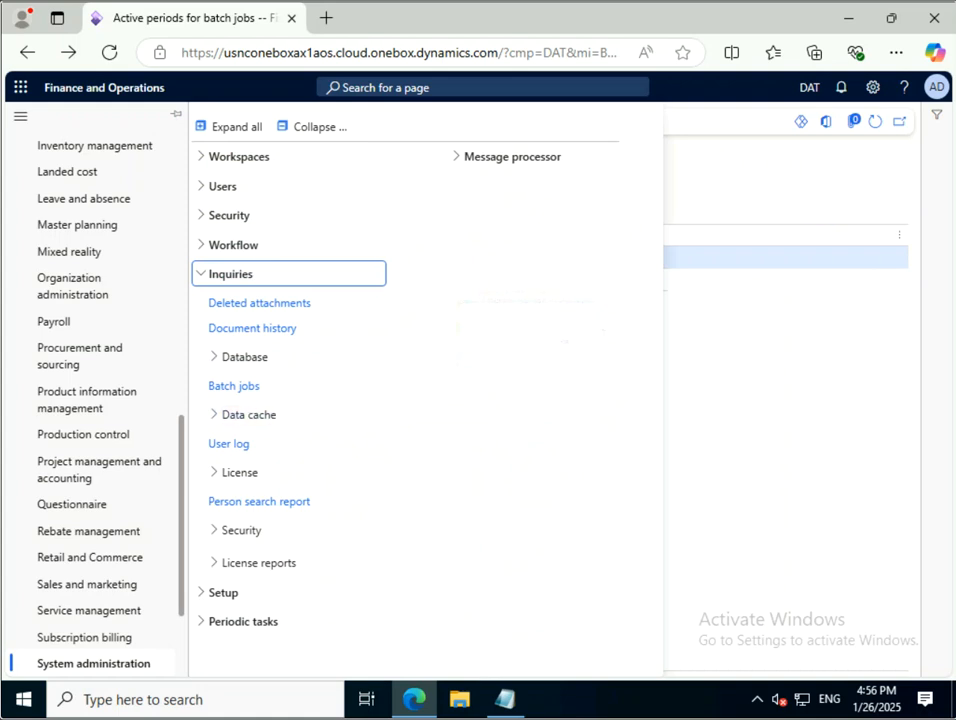
left_click(233, 385)
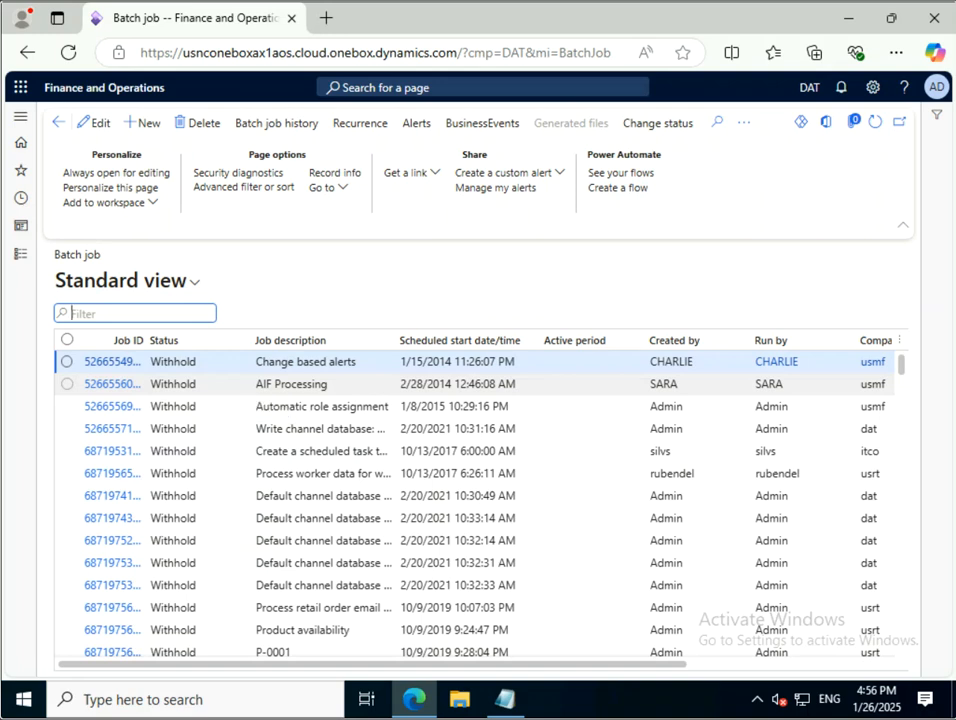
Find My Test Job 1 in the batch job list, select it and open it for editing.
scroll(380, 473, "down", 2)
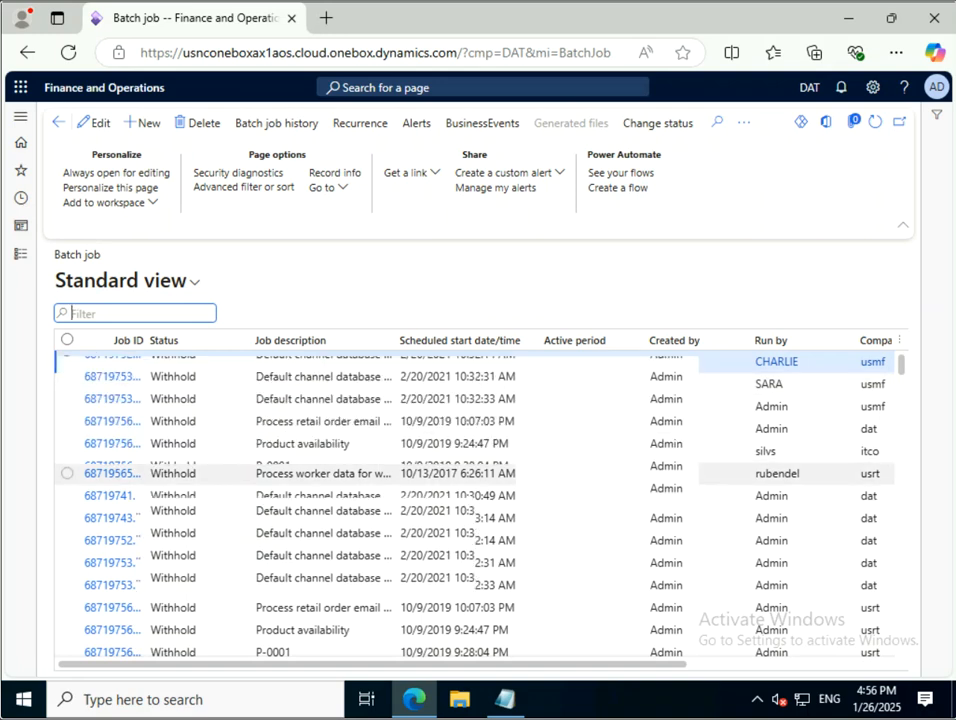
scroll(380, 473, "down", 3)
scroll(380, 473, "down", 5)
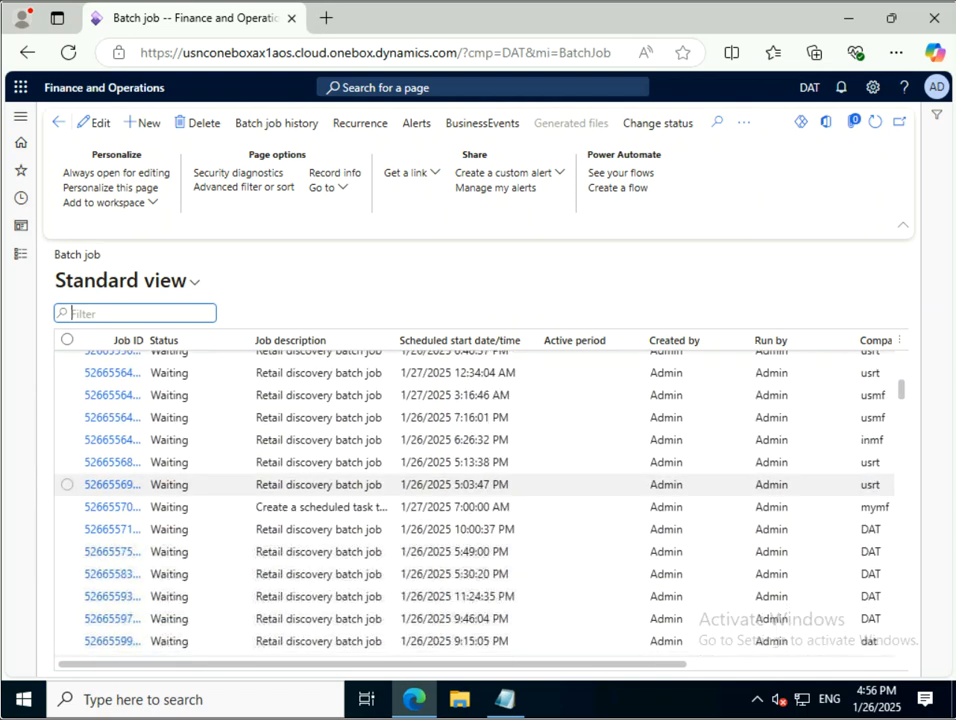
scroll(380, 475, "up", 3)
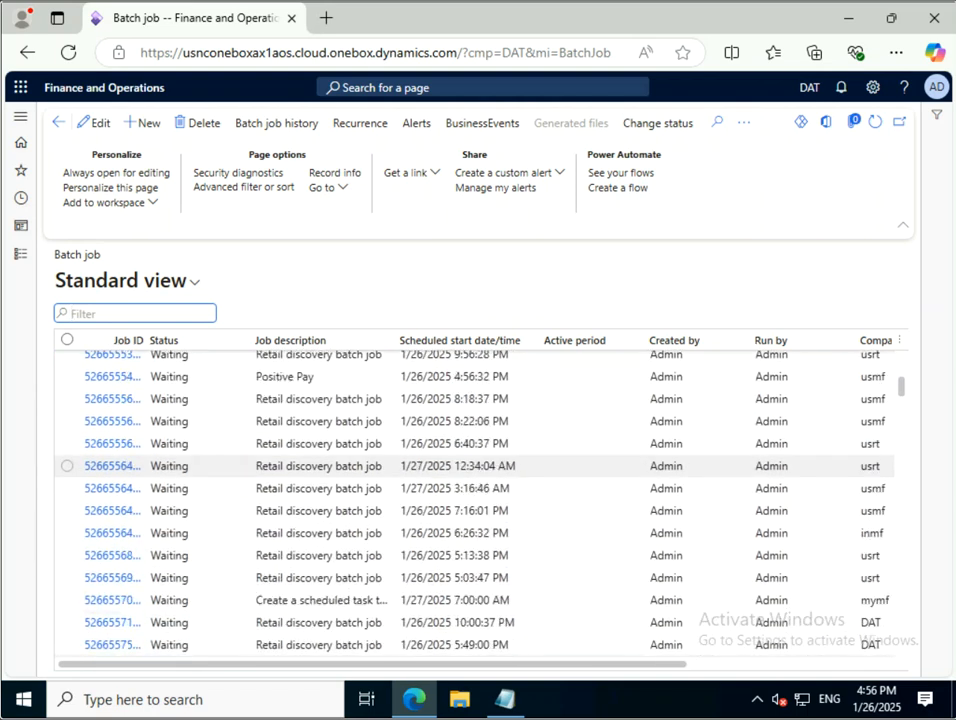
scroll(380, 467, "up", 2)
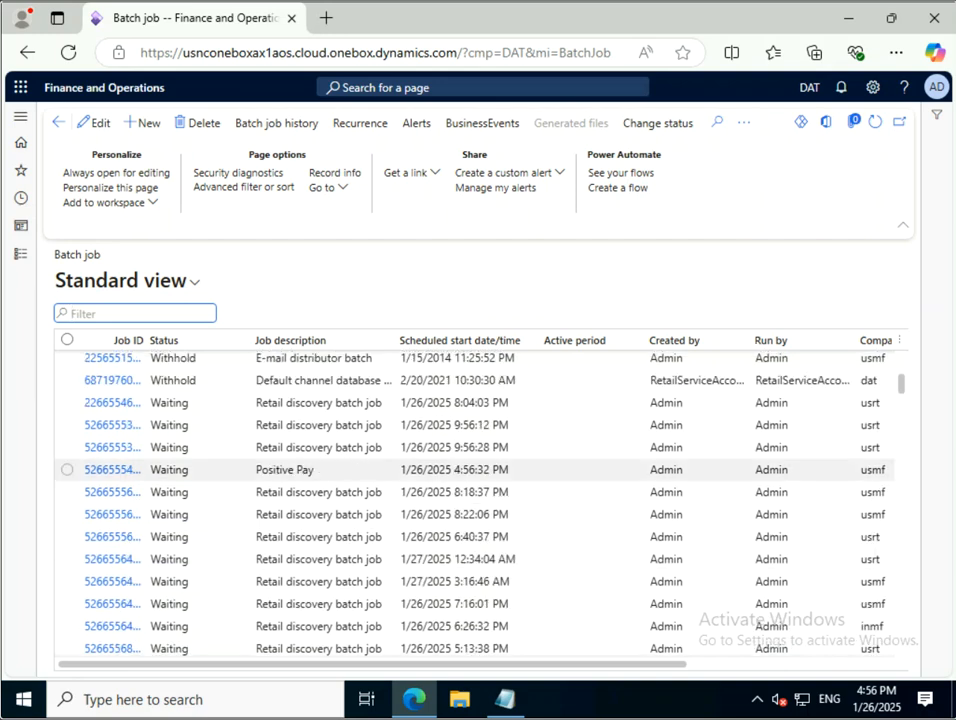
scroll(300, 475, "up", 3)
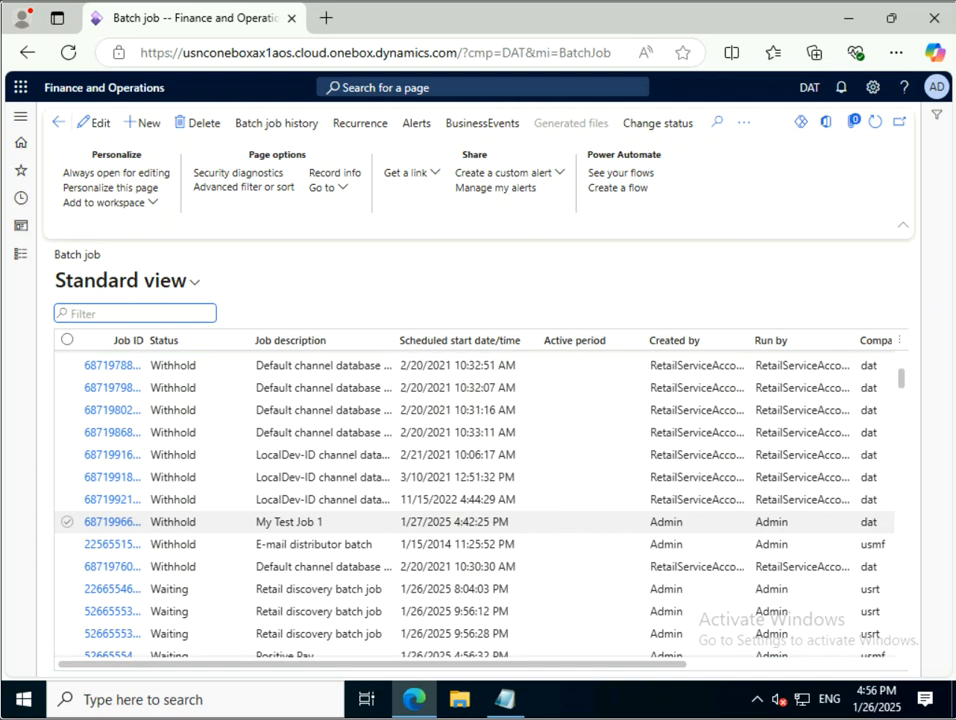
left_click(66, 521)
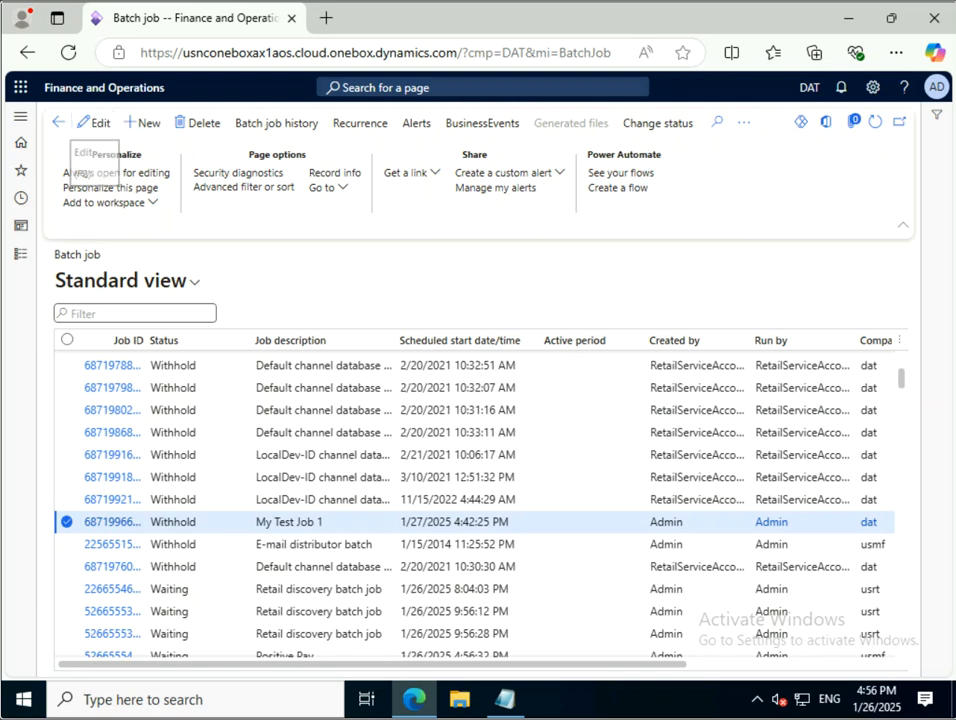
left_click(95, 123)
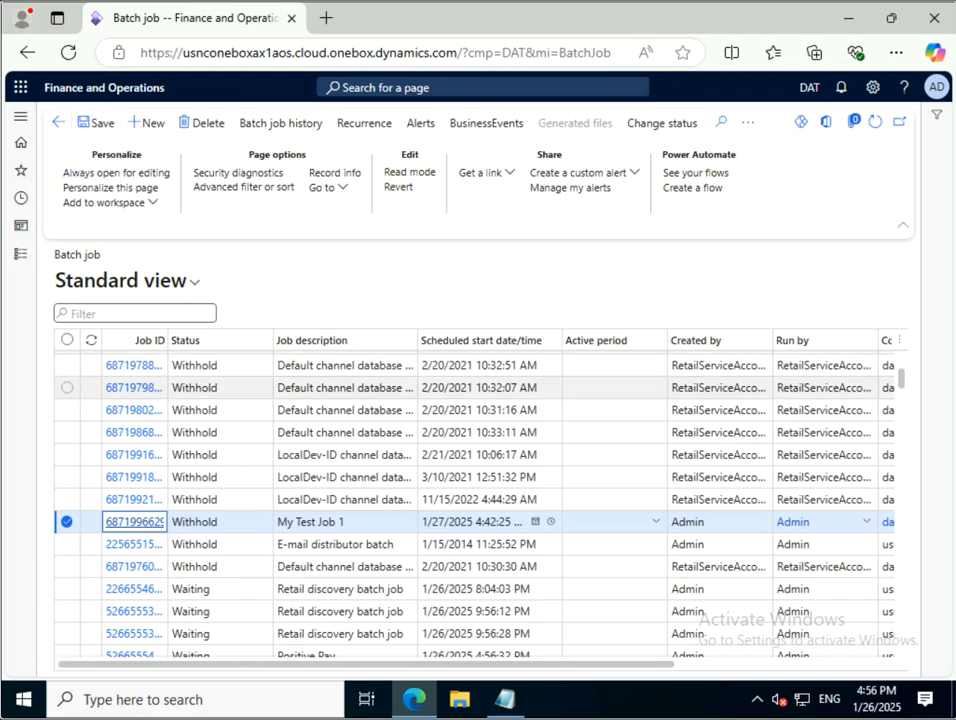
Set the Active period of My Test Job 1 to Night and save the record.
left_click(609, 522)
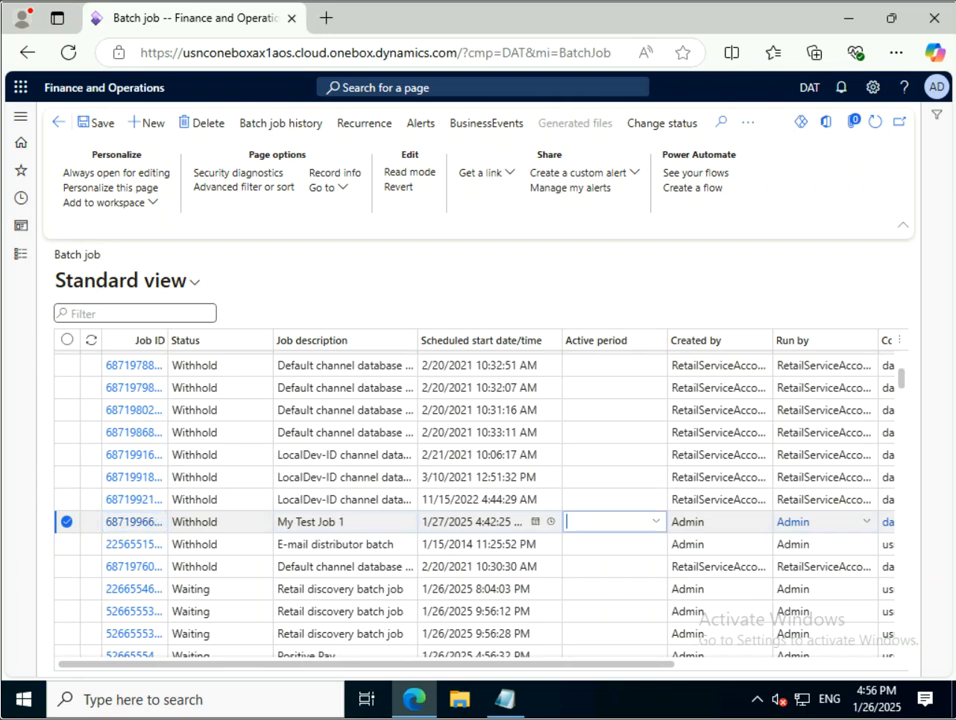
left_click(656, 522)
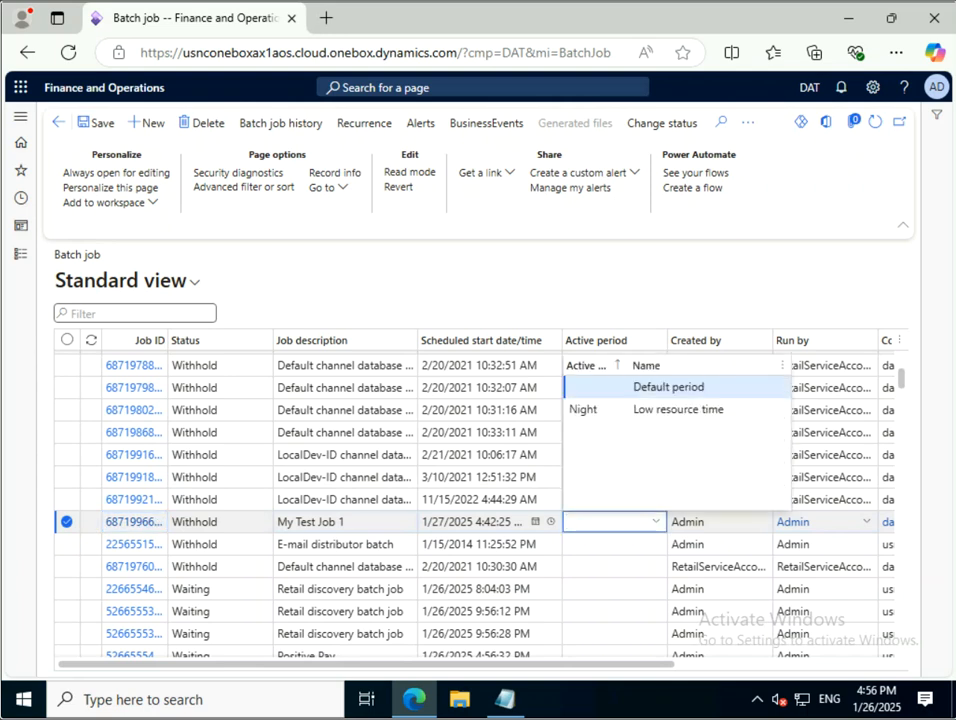
key("Down")
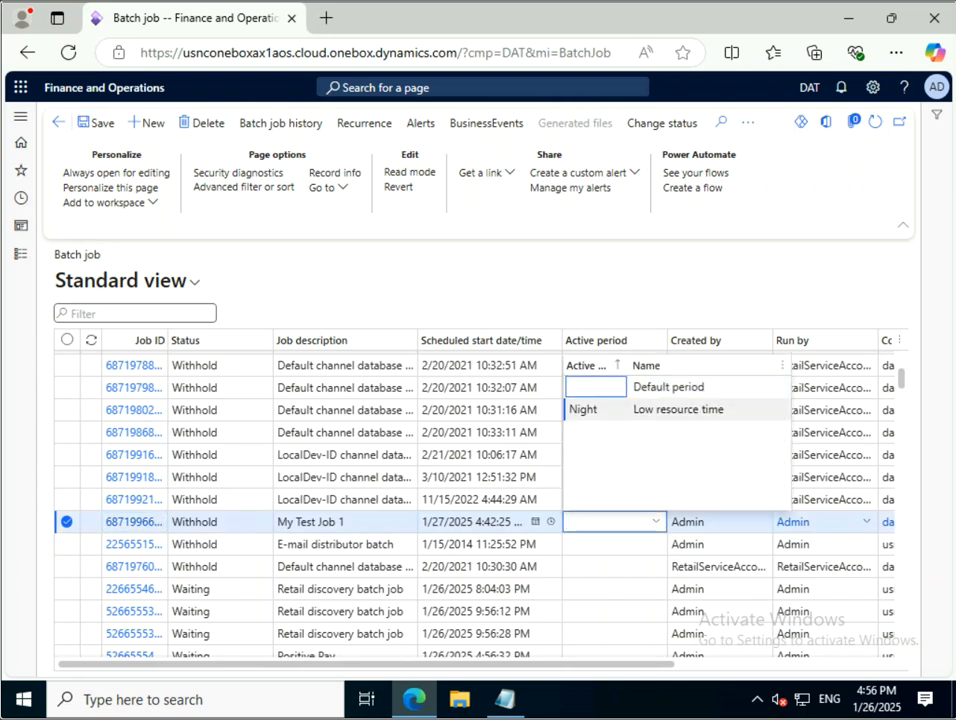
key("Return")
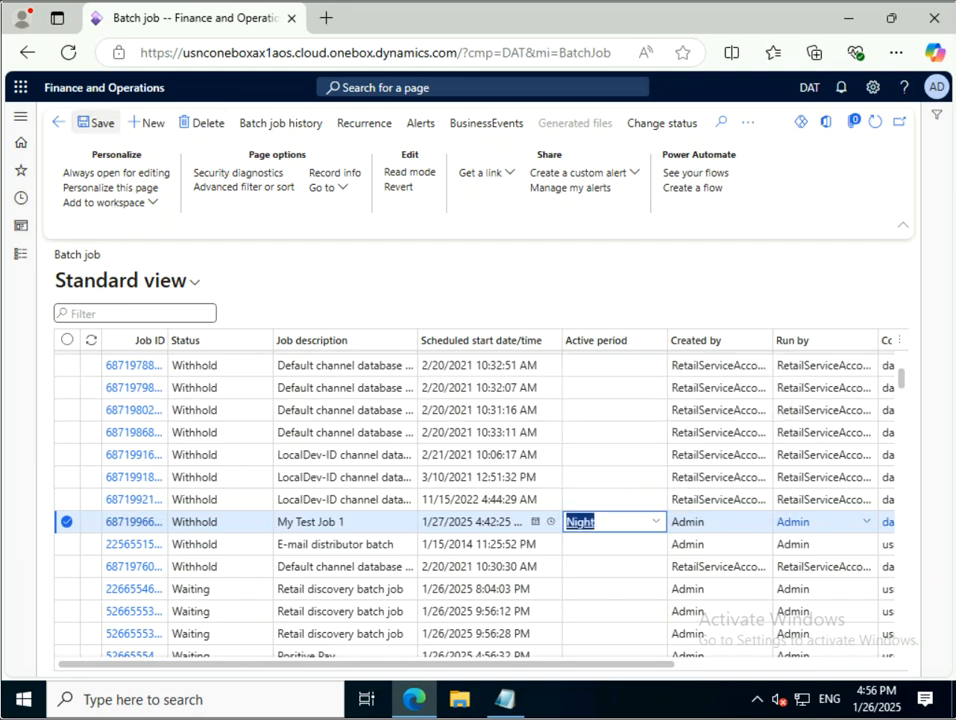
left_click(96, 122)
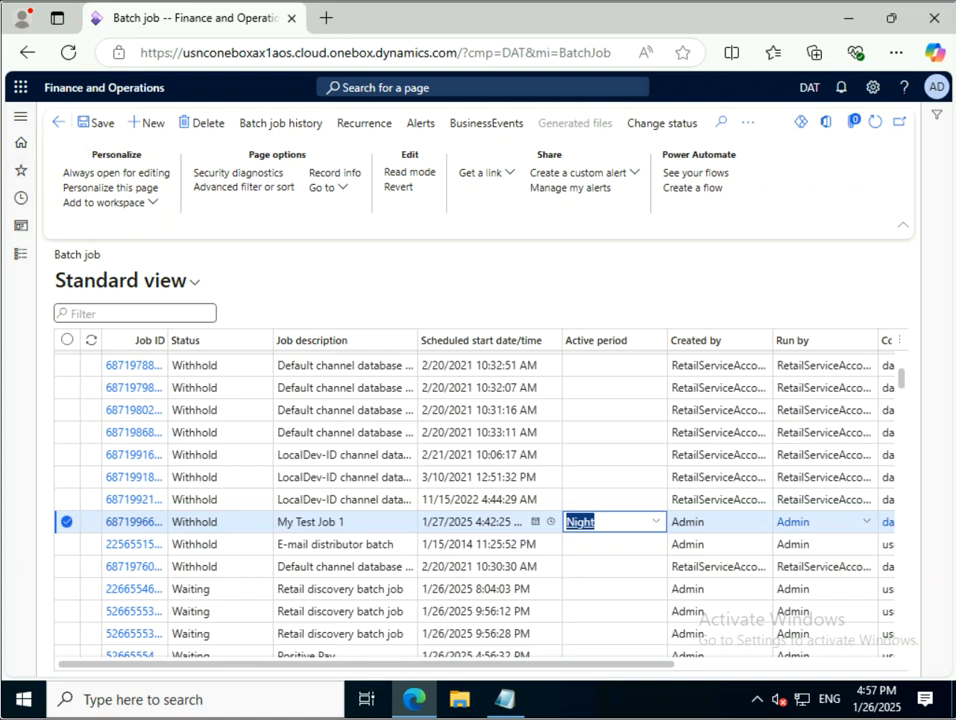
Open the Assign users to roles page from the Security section of the System administration module.
left_click(20, 253)
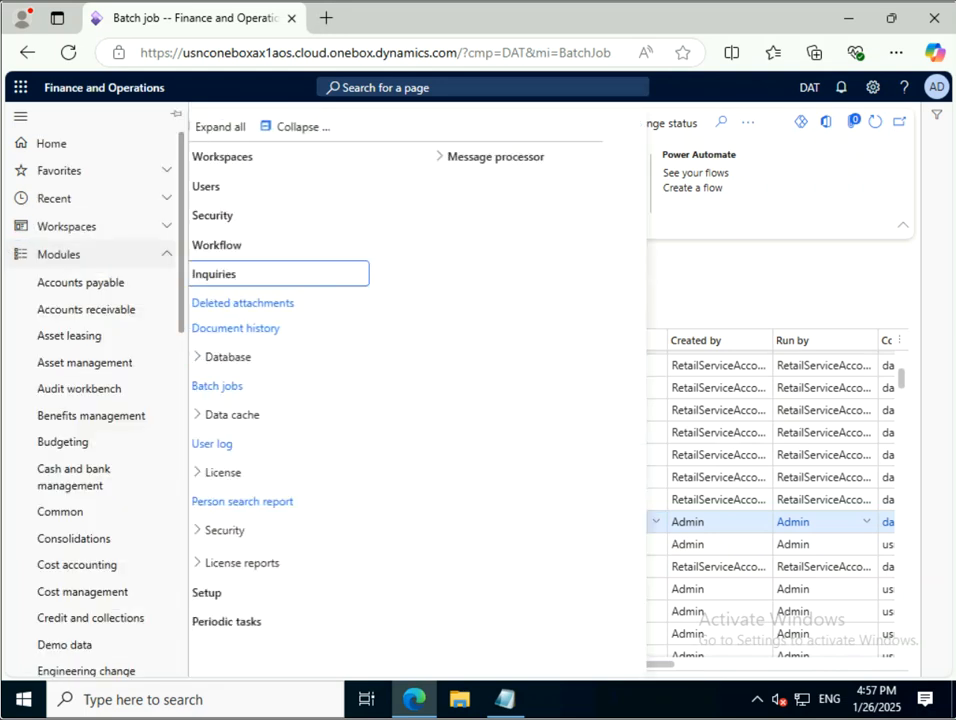
scroll(95, 400, "down", 3)
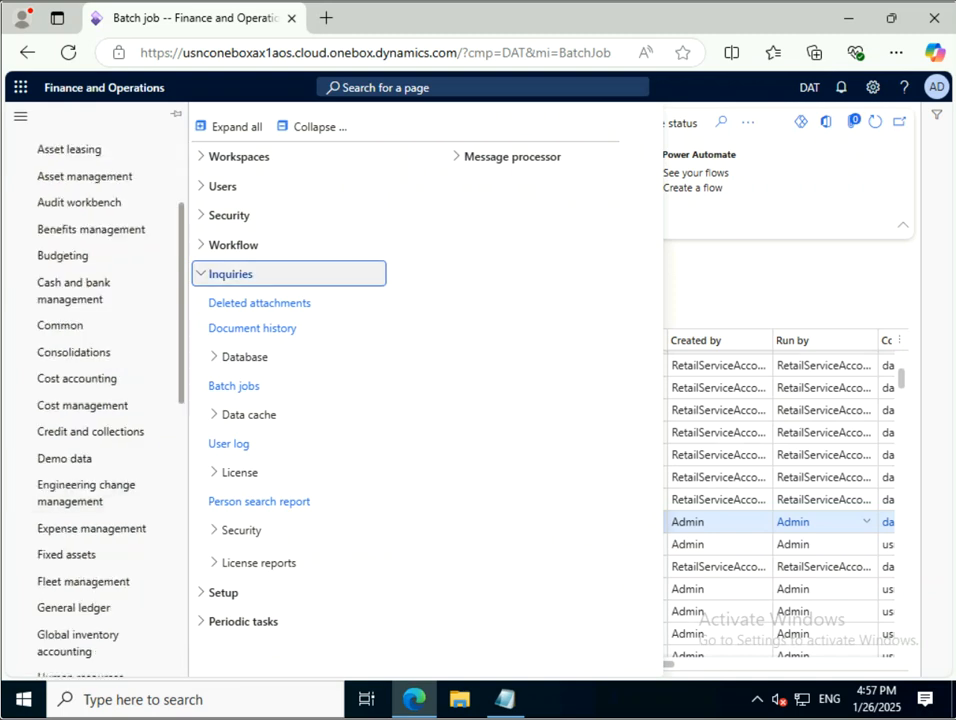
left_click(231, 274)
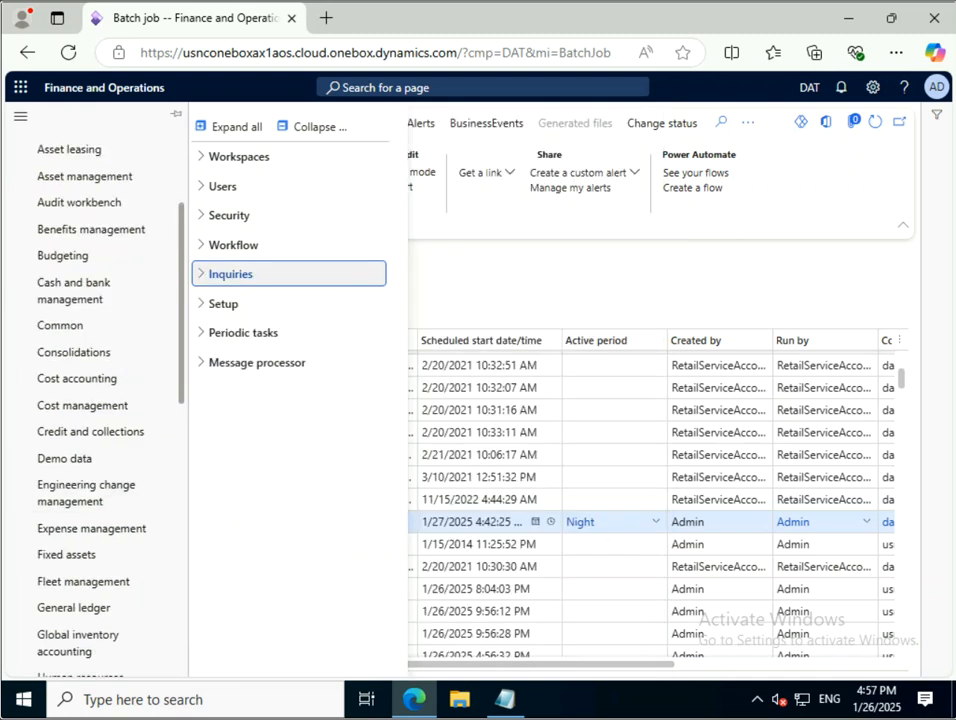
left_click(229, 215)
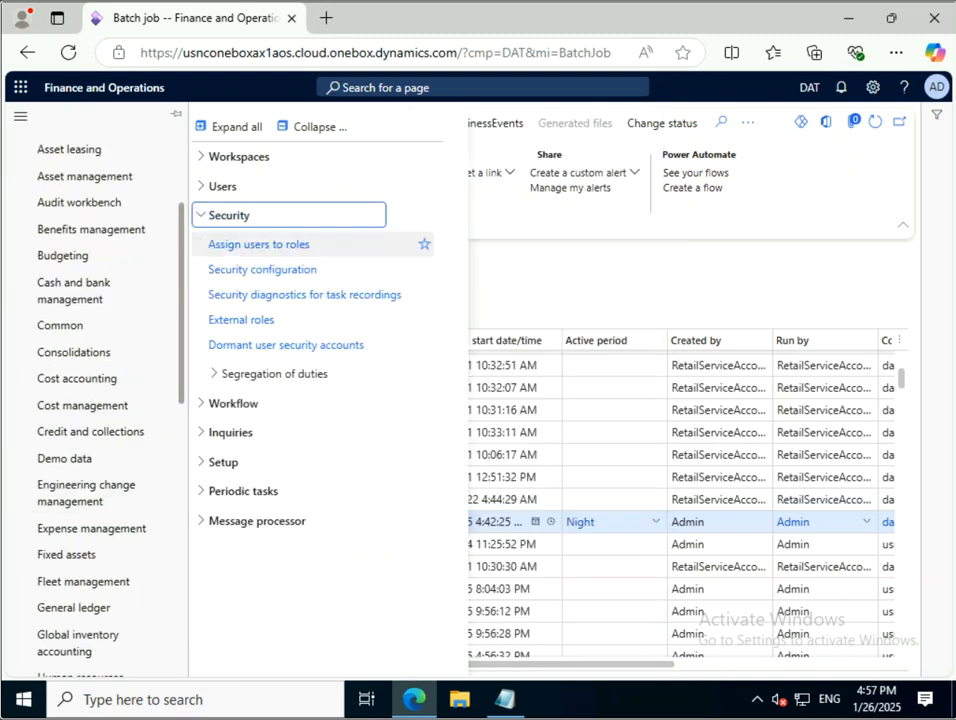
left_click(259, 244)
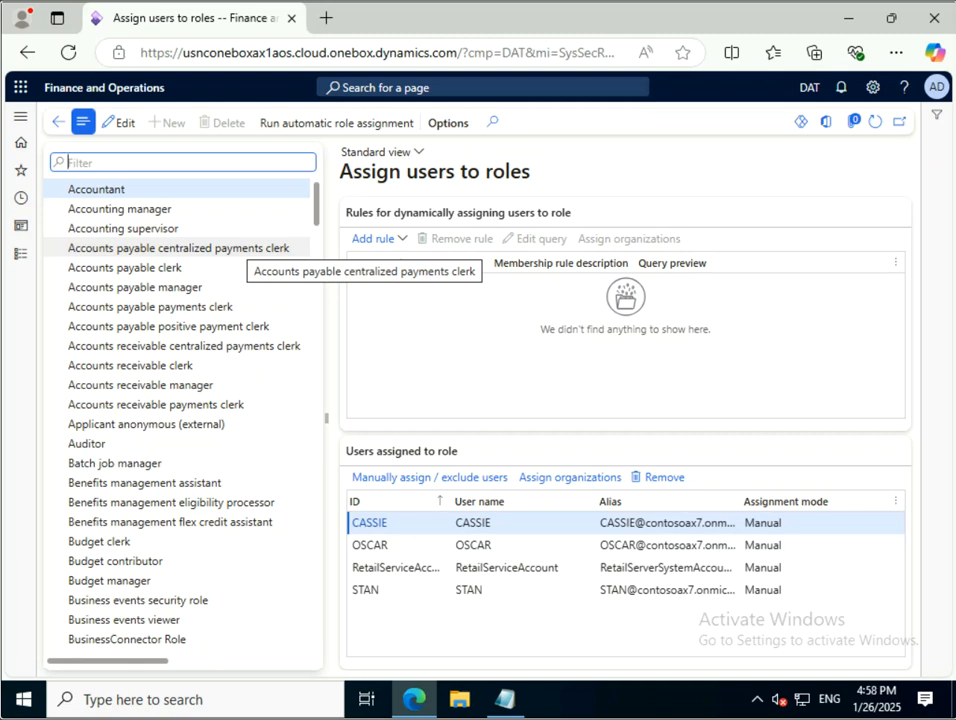
Search the role list for "Batch job manager" and select that role.
type("B")
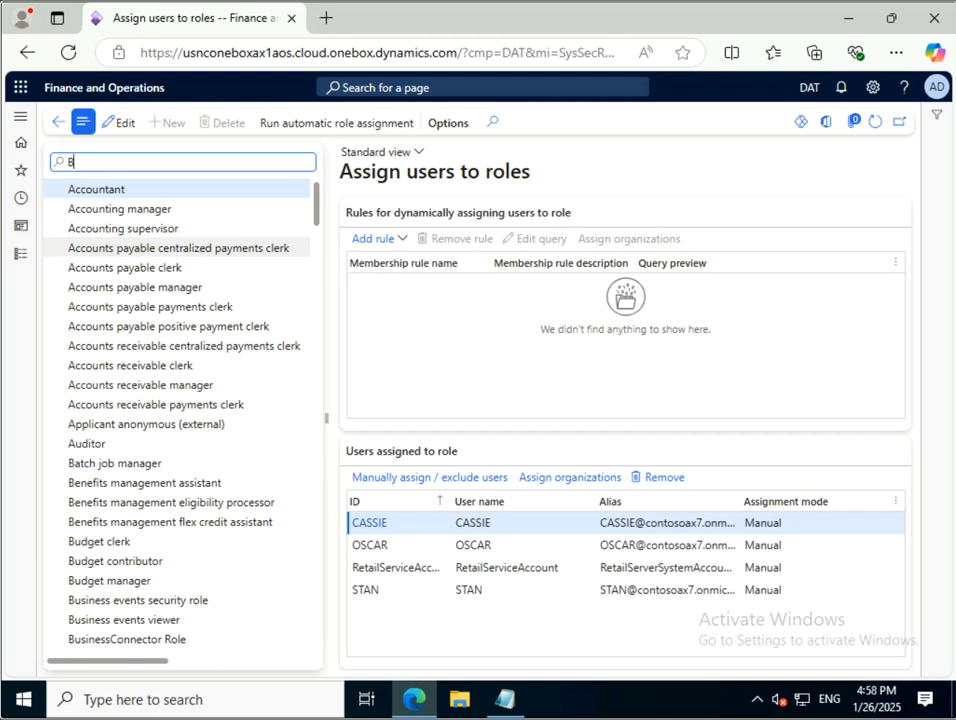
type("atch job manager")
key("Return")
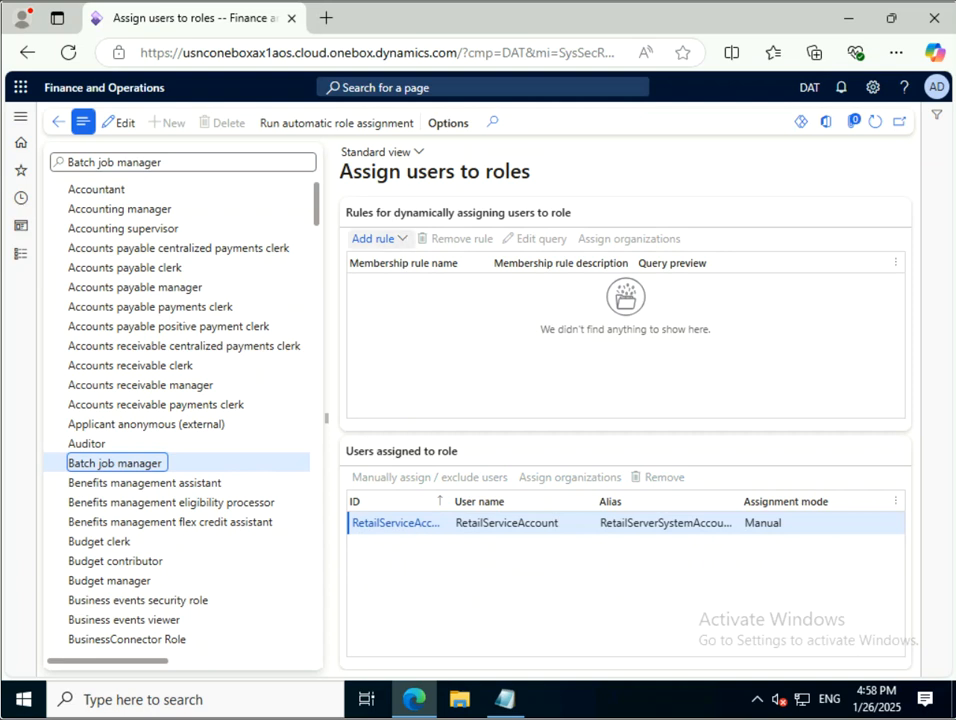
left_click(435, 172)
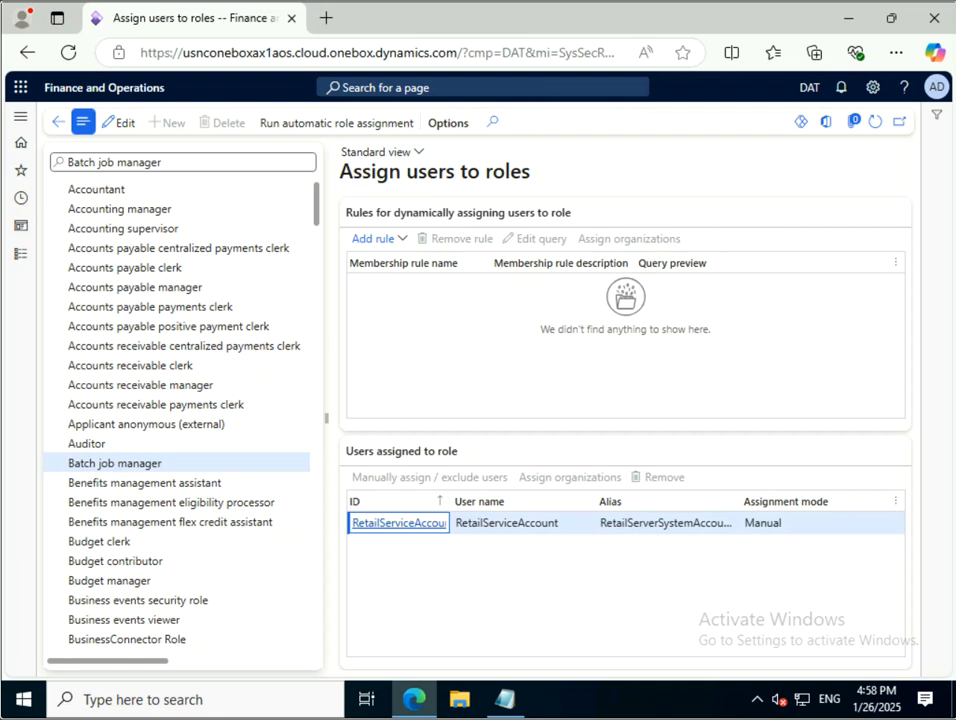
left_click(115, 463)
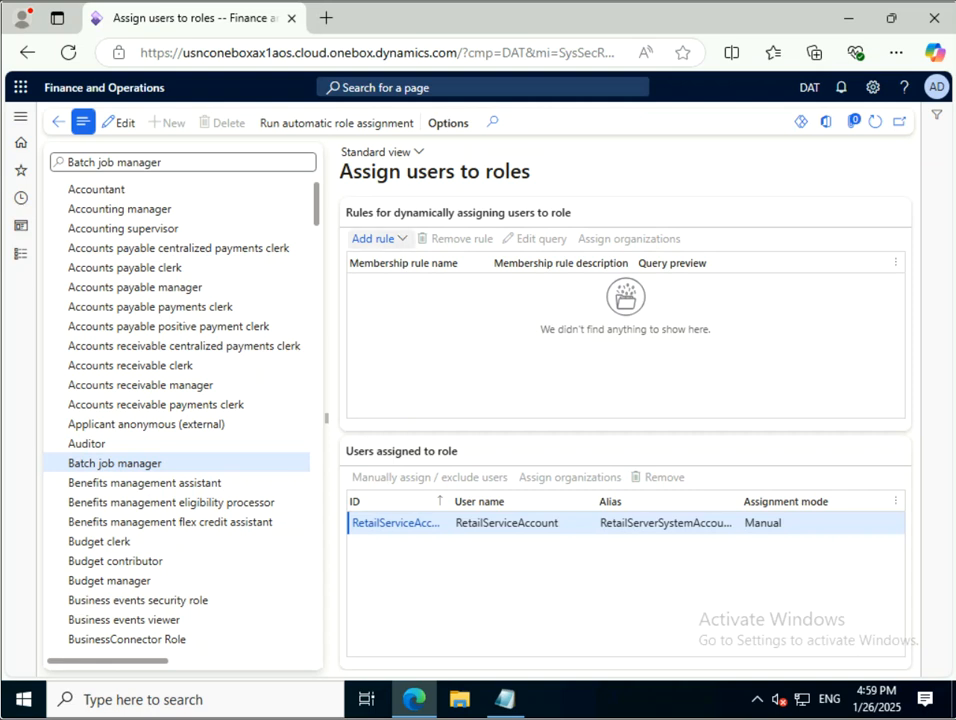
Check the users assigned to the roles from Accounts receivable payments clerk to Benefits management assistant, returning to Batch job manager.
left_click(156, 405)
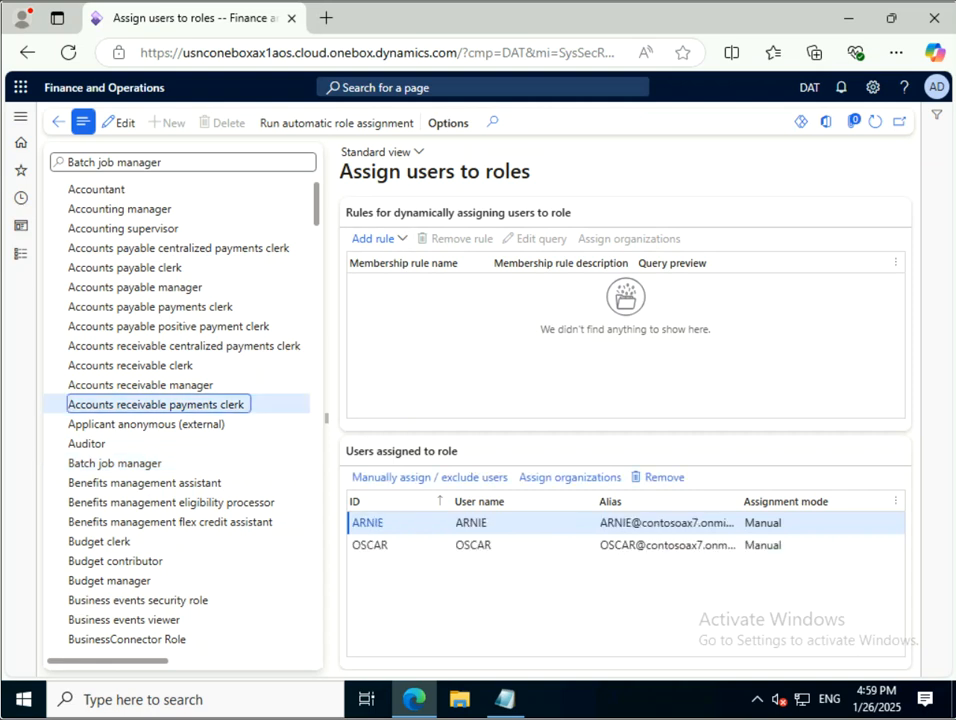
key("Down")
key("Down")
key("Down")
key("Down")
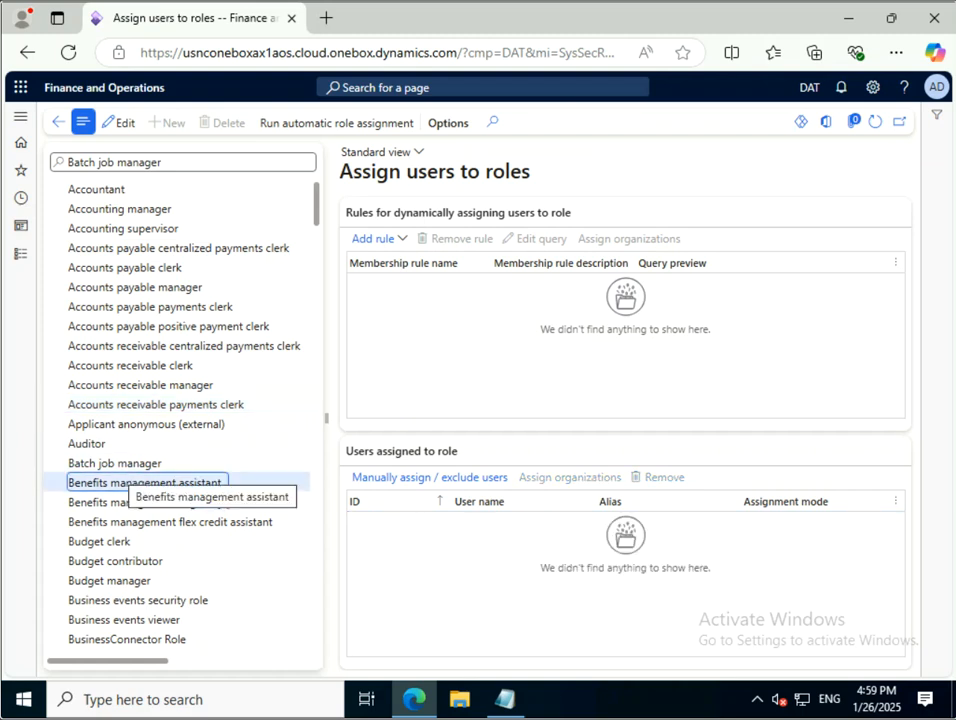
key("Up")
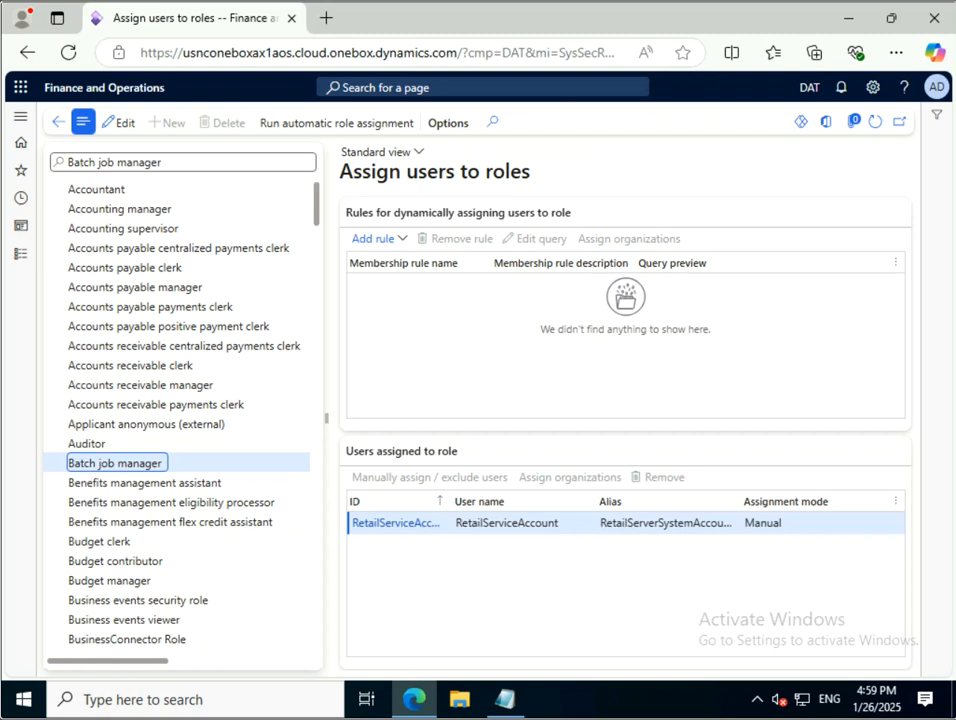
Manually assign the Admin user to the Benefits management assistant role.
key("Down")
key("Tab")
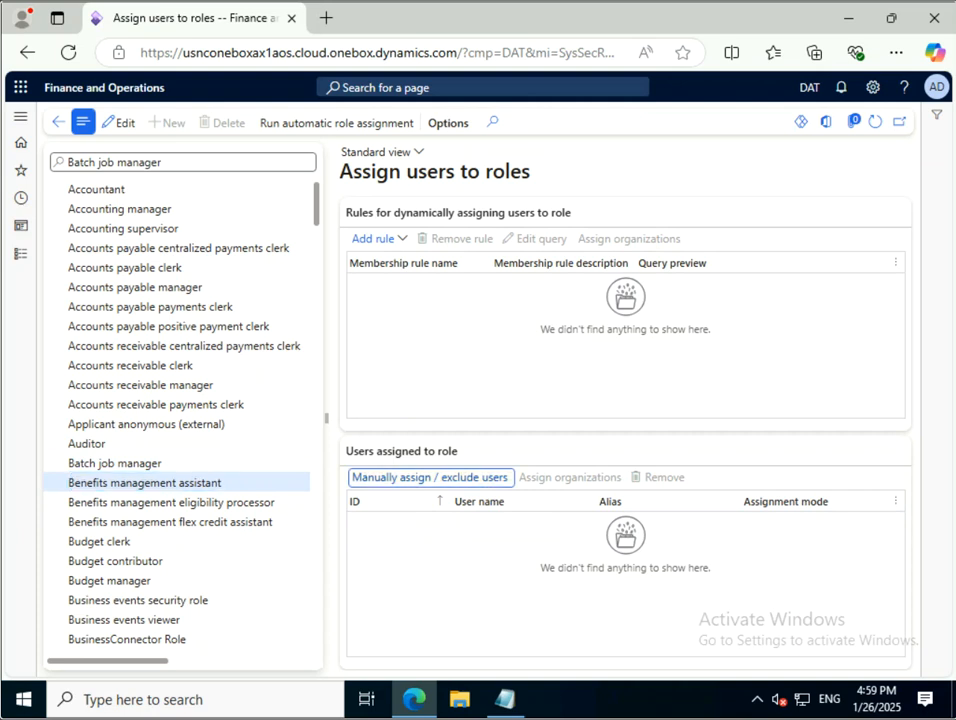
key("Return")
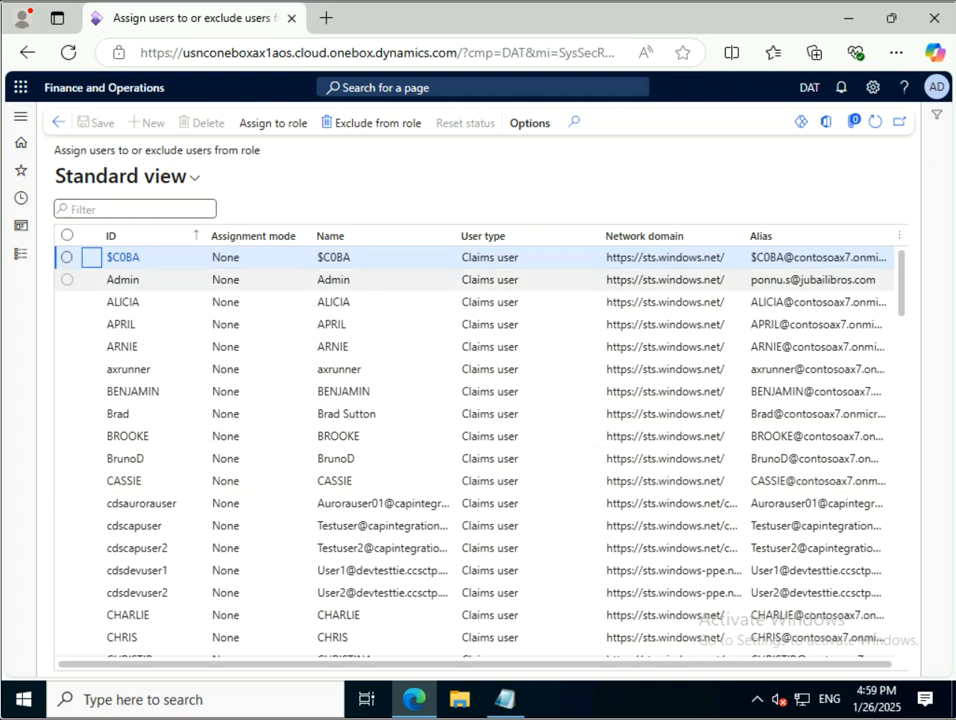
left_click(158, 236)
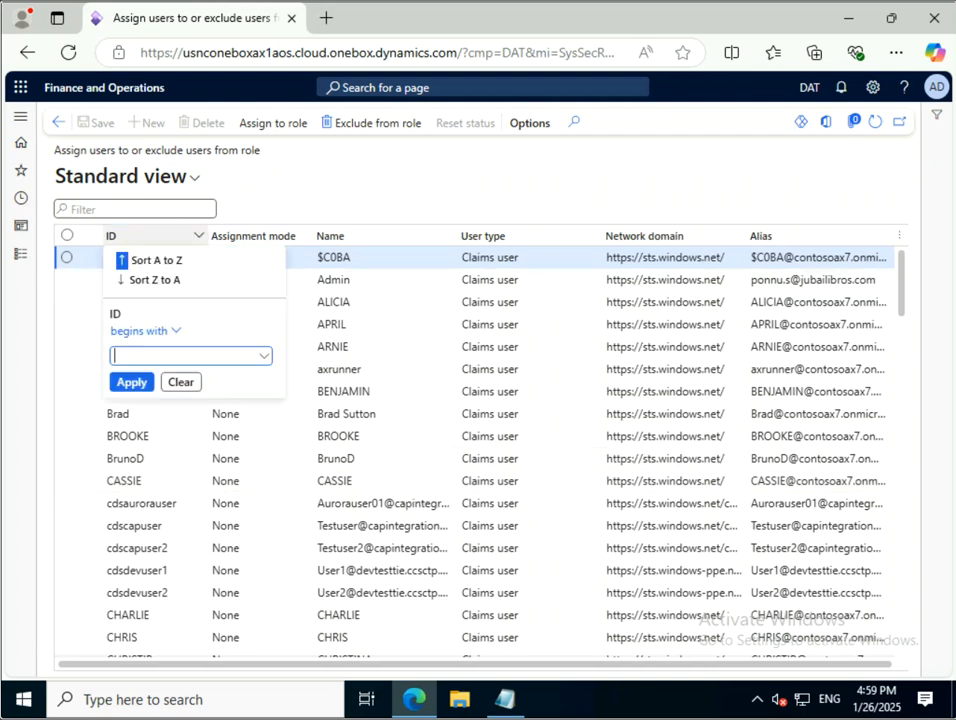
key("Escape")
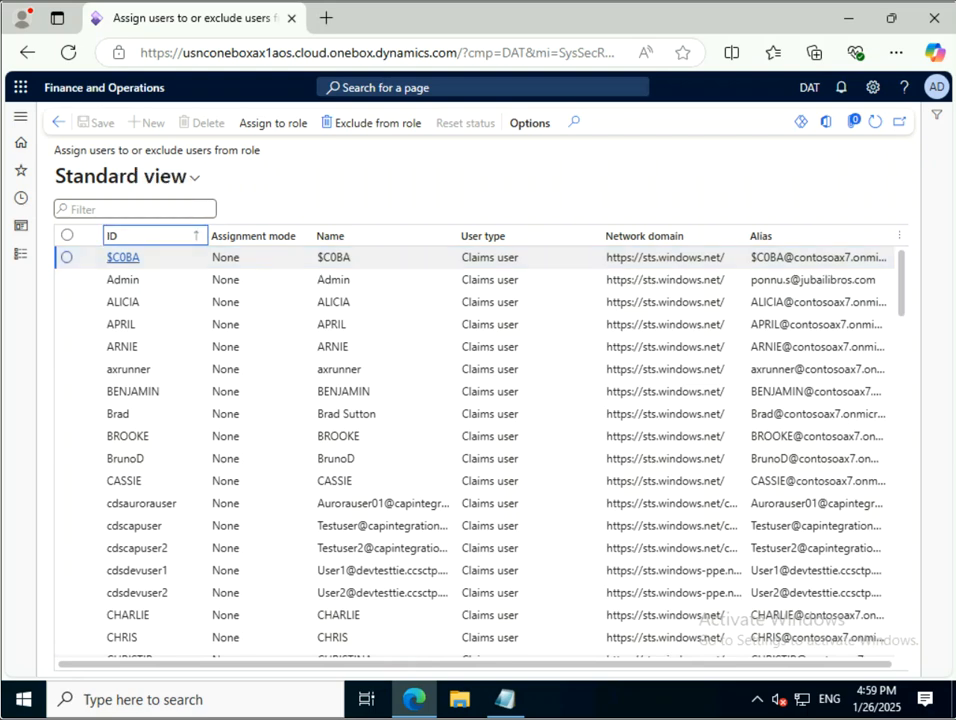
left_click(67, 280)
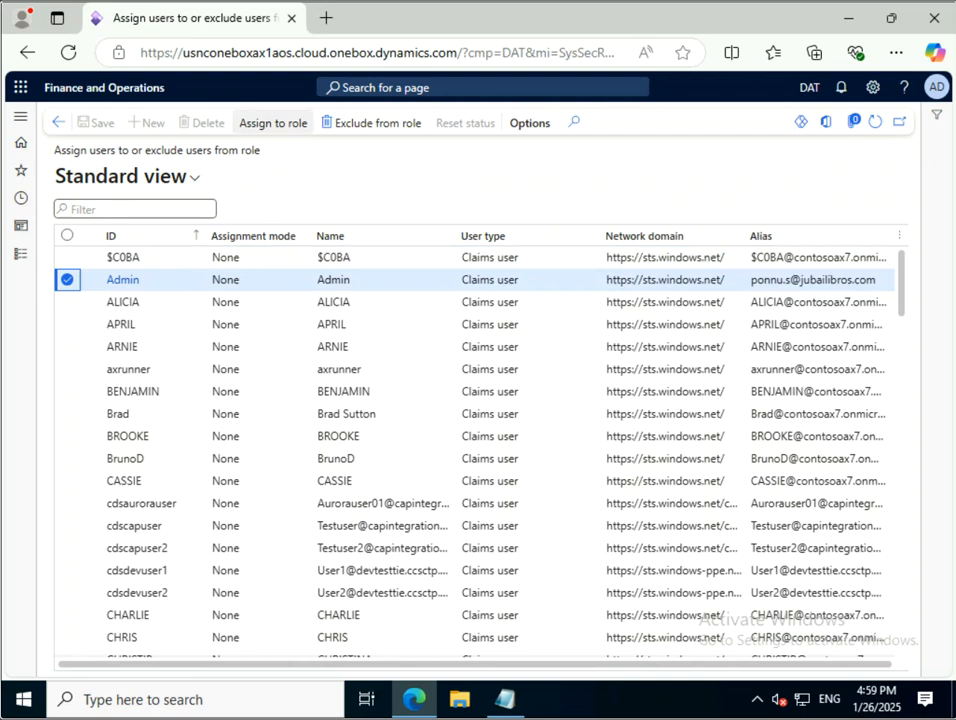
left_click(272, 122)
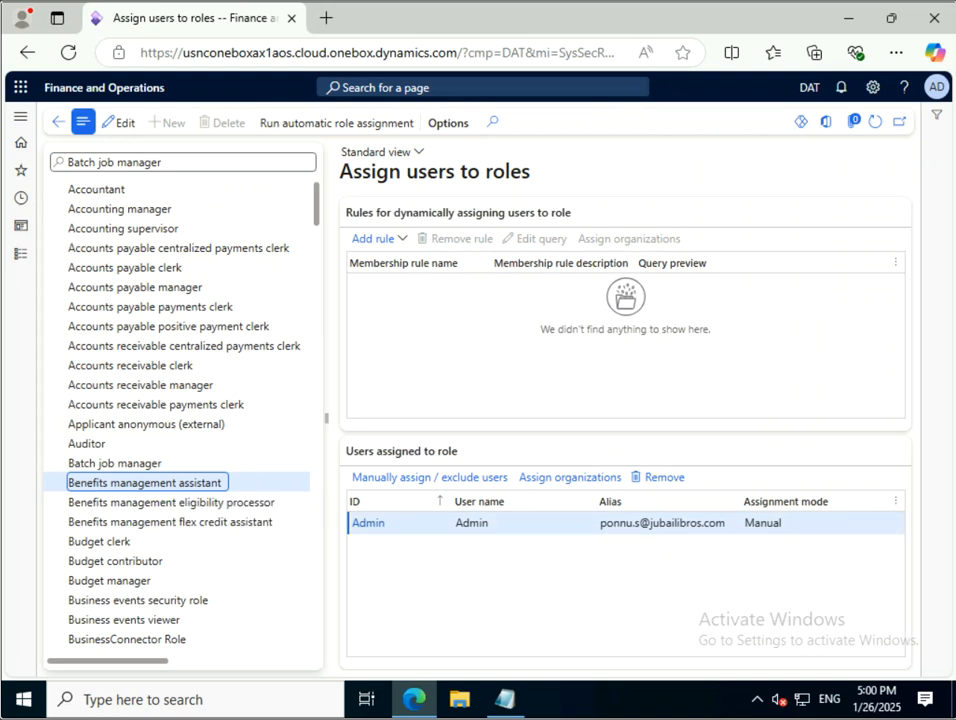
Review the users assigned to the Batch job manager role and switch to Notepad to check the task list.
left_click(115, 463)
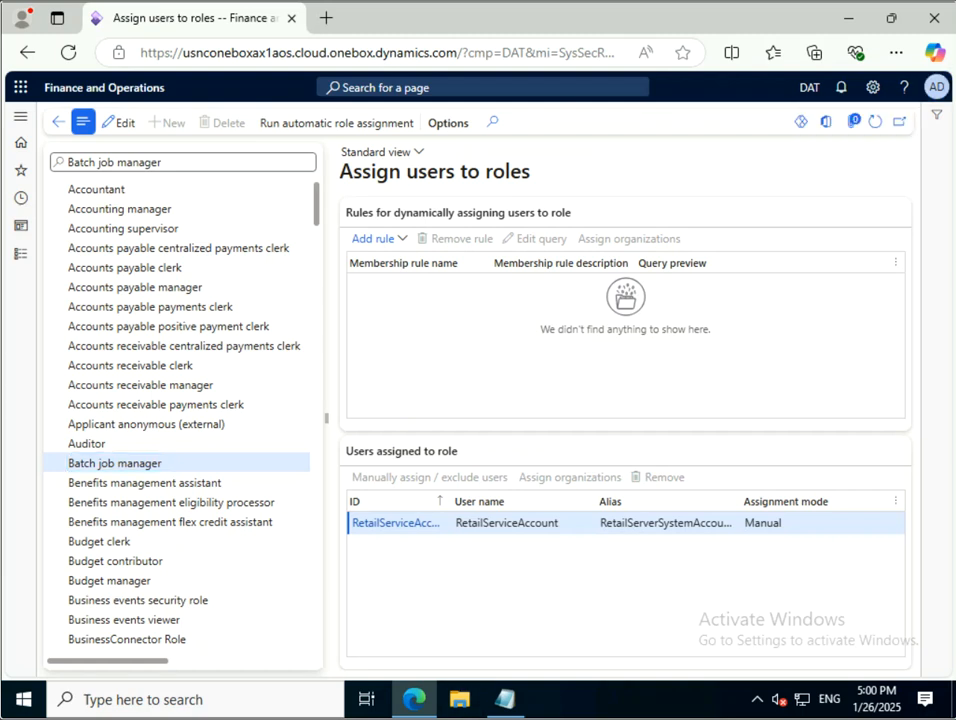
left_click(505, 699)
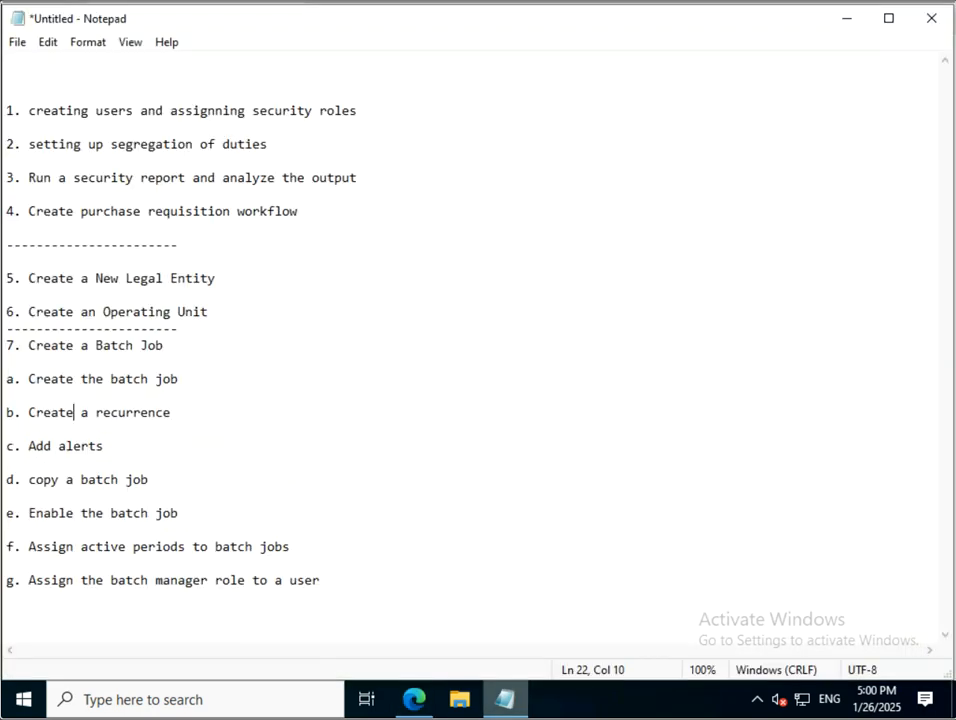
left_click(414, 699)
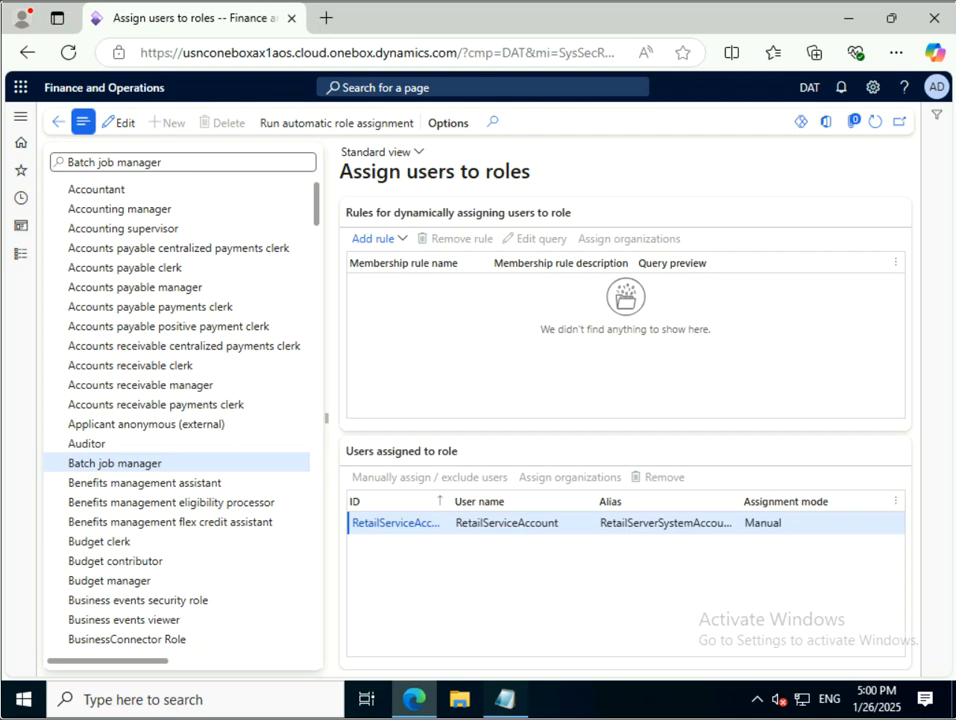
left_click(505, 699)
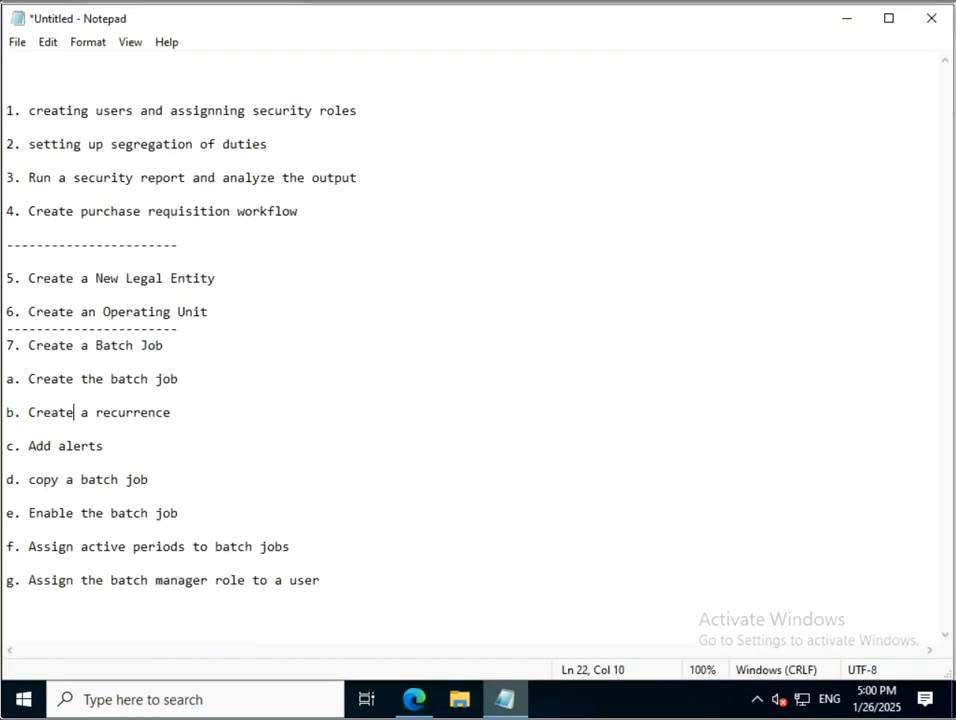